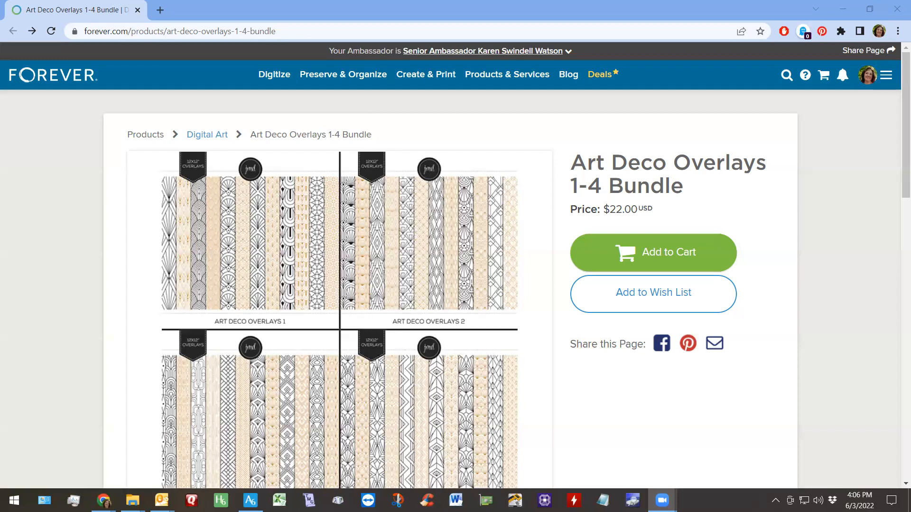
# Review the Art Deco Overlays 1-4 Bundle product page, including its kit images, contents and item details
pyautogui.scroll(-7, 370, 203)
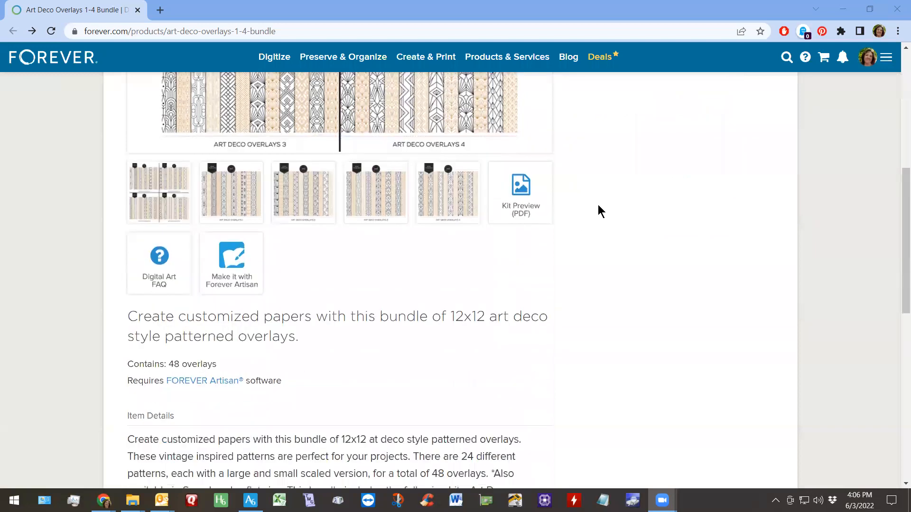
pyautogui.scroll(-1, 77, 343)
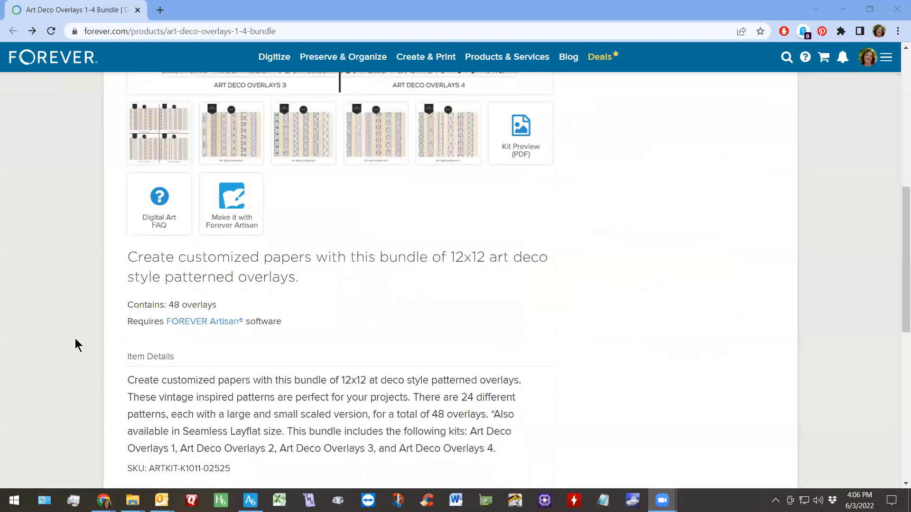
pyautogui.scroll(-1, 69, 351)
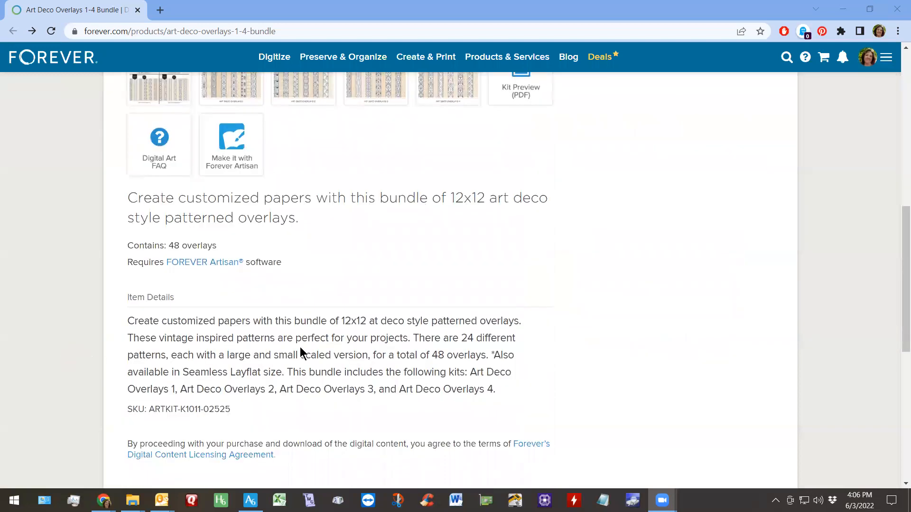
pyautogui.scroll(2, 313, 342)
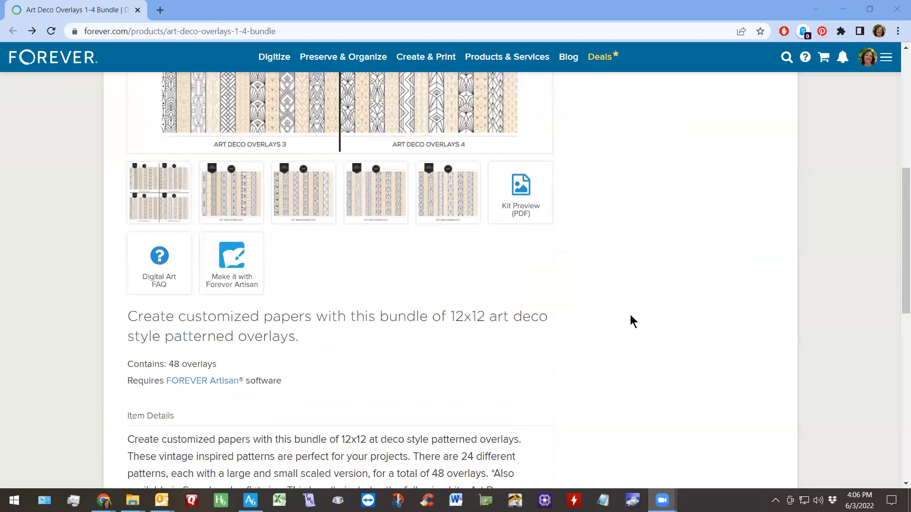
pyautogui.scroll(-1, 631, 315)
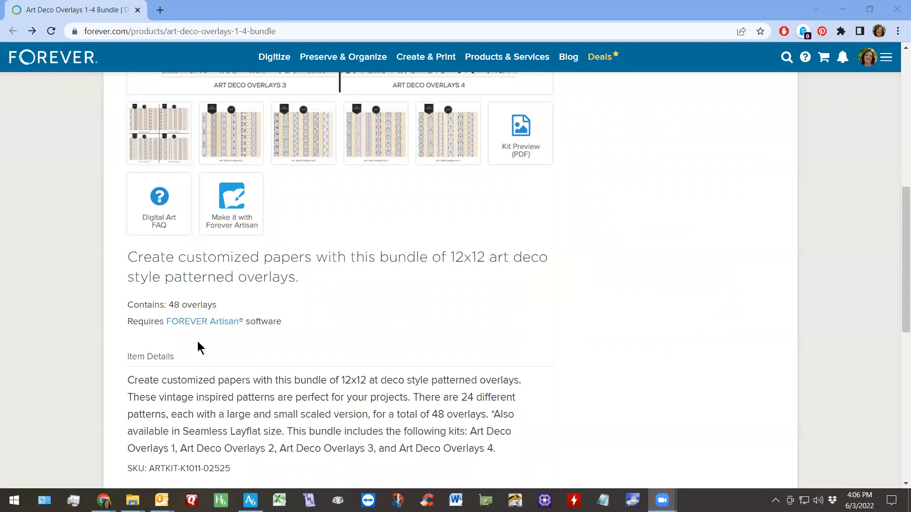
pyautogui.scroll(4, 700, 363)
pyautogui.scroll(-2, 700, 364)
pyautogui.scroll(-1, 703, 371)
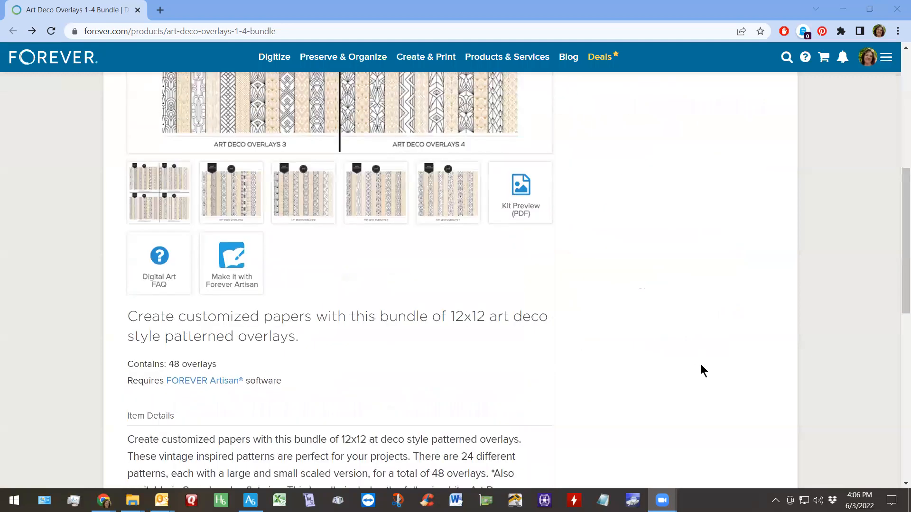
pyautogui.scroll(3, 693, 328)
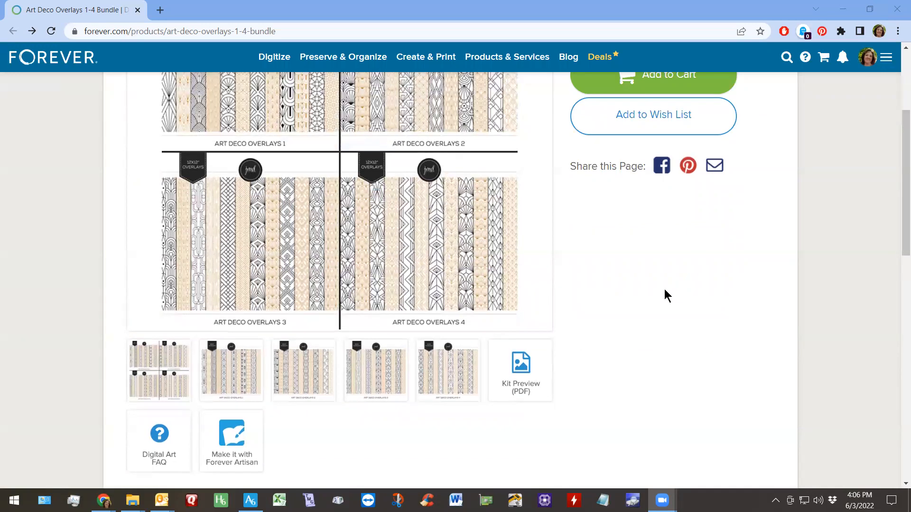
# Open the bundle's kit preview PDF and enlarge it to 200%
pyautogui.click(514, 369)
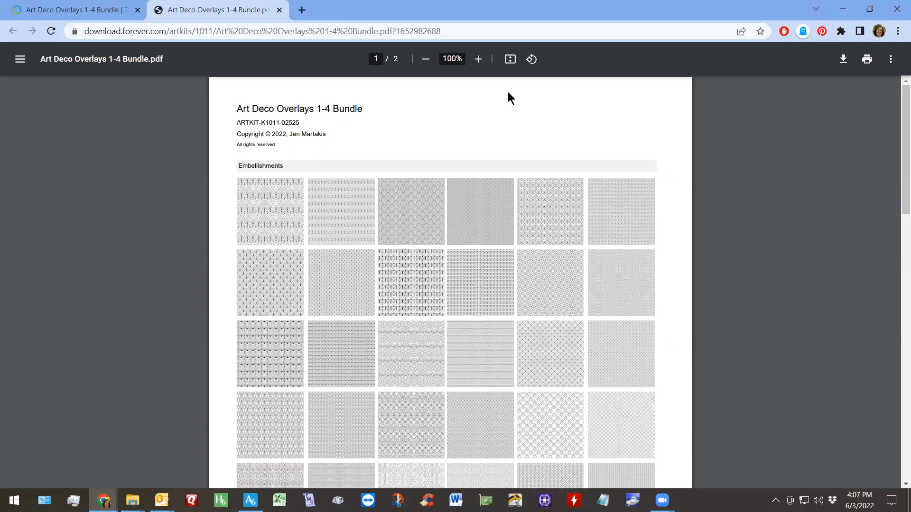
pyautogui.click(479, 58)
pyautogui.click(478, 59)
pyautogui.click(478, 58)
pyautogui.click(478, 58)
pyautogui.click(478, 59)
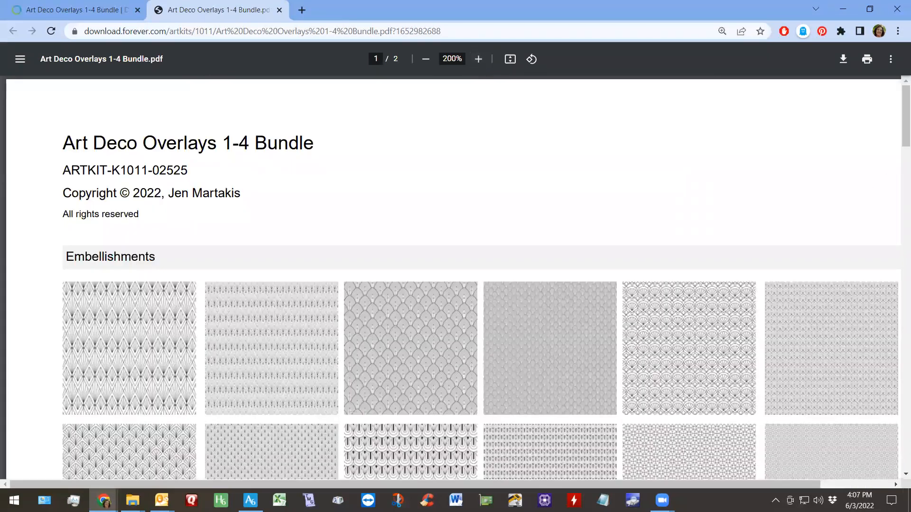
# Examine the overlay pattern samples on both pages of the kit preview PDF
pyautogui.moveTo(897, 118); pyautogui.dragTo(898, 334)
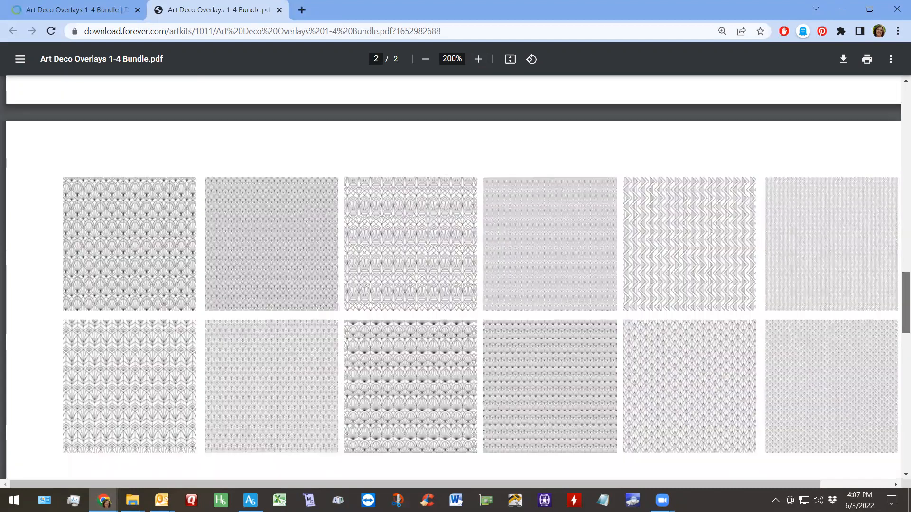
pyautogui.scroll(-1, 455, 279)
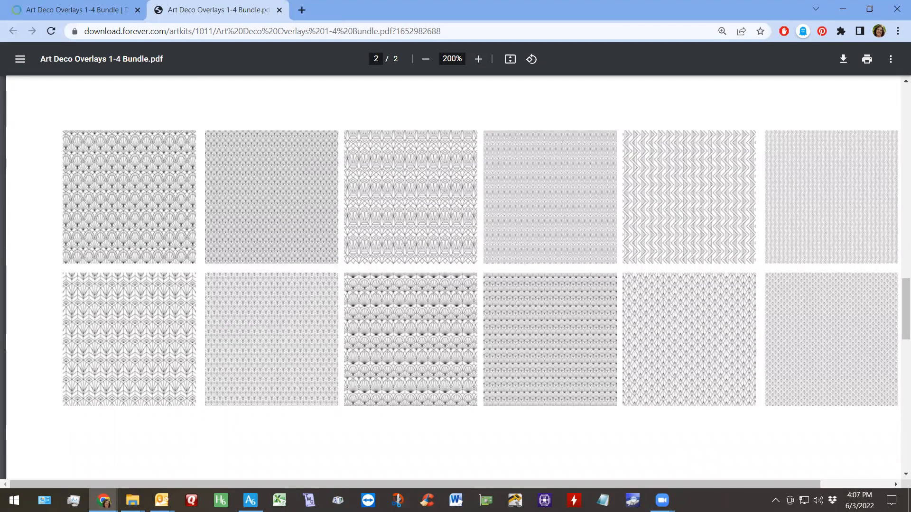
pyautogui.moveTo(898, 316); pyautogui.dragTo(898, 108)
pyautogui.scroll(20, 244, 265)
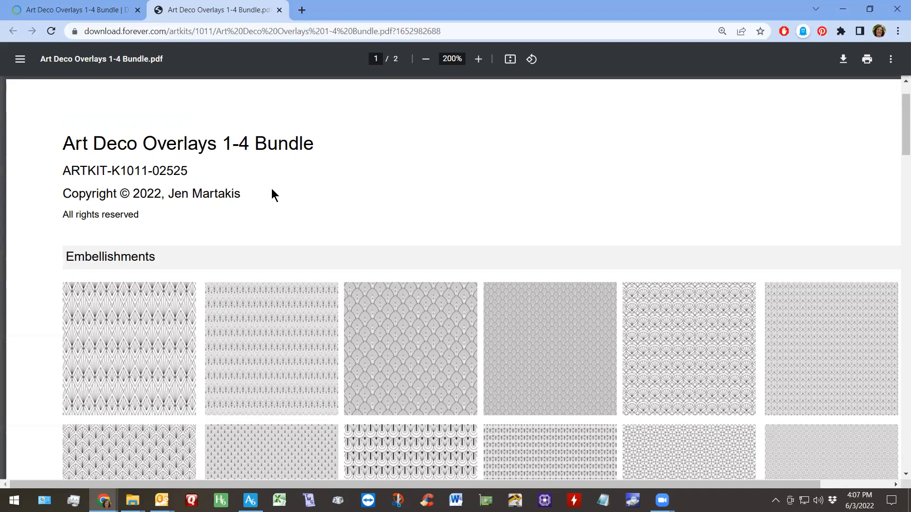
pyautogui.scroll(-3, 319, 252)
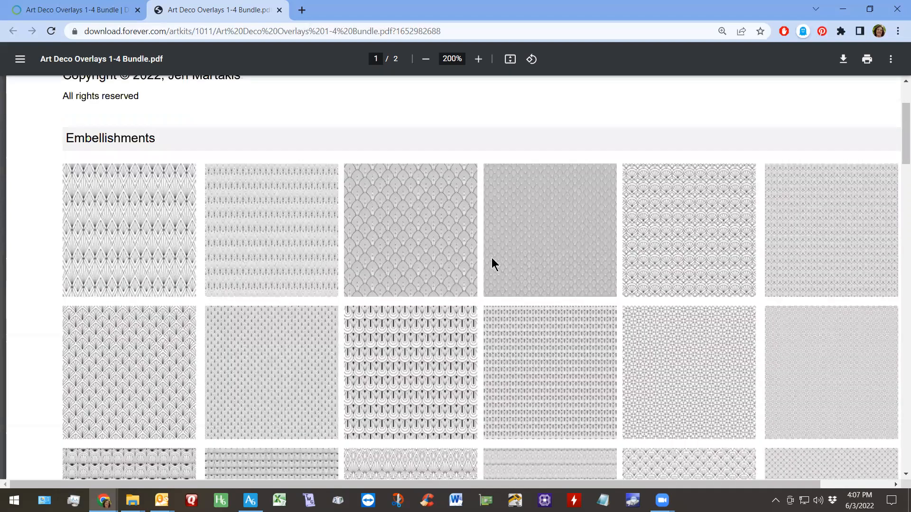
pyautogui.scroll(3, 492, 262)
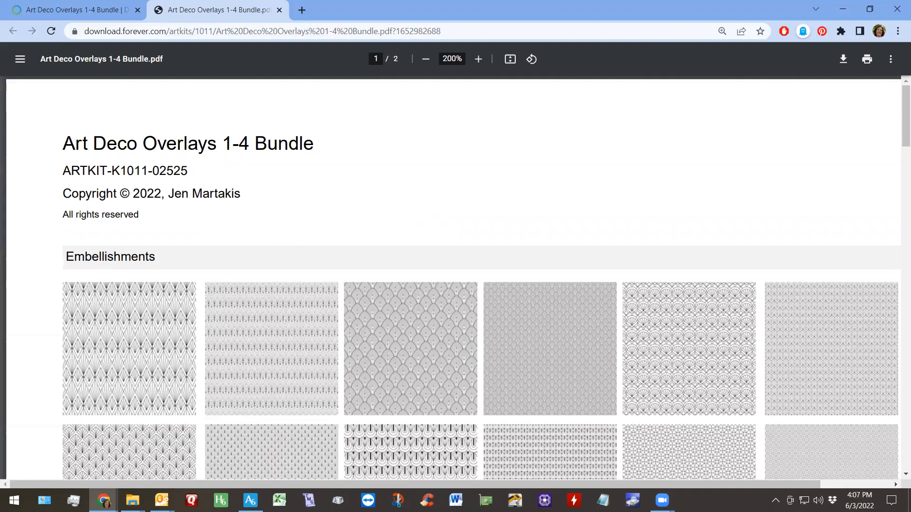
# Switch to Artisan 6 and inspect the enlarged preview of the jmd_ArtDecoOverlays1-03 embellishment
pyautogui.click(250, 501)
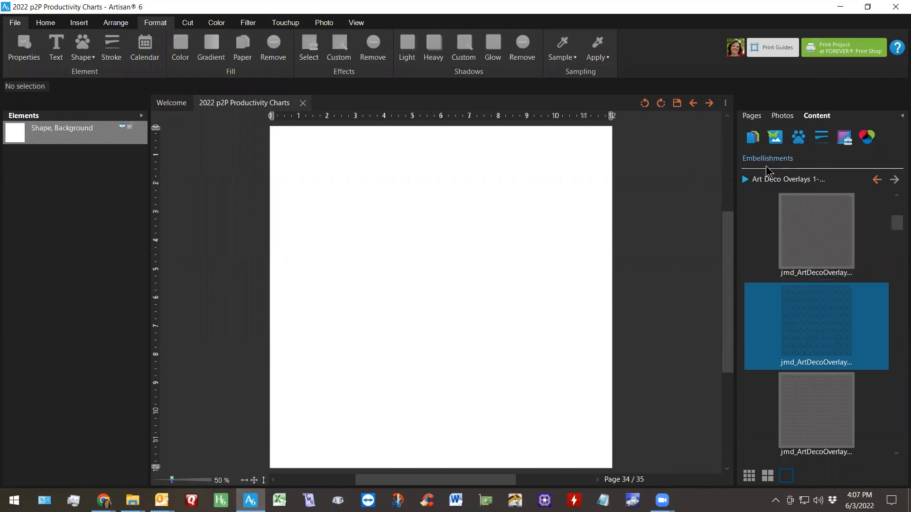
pyautogui.moveTo(813, 299)
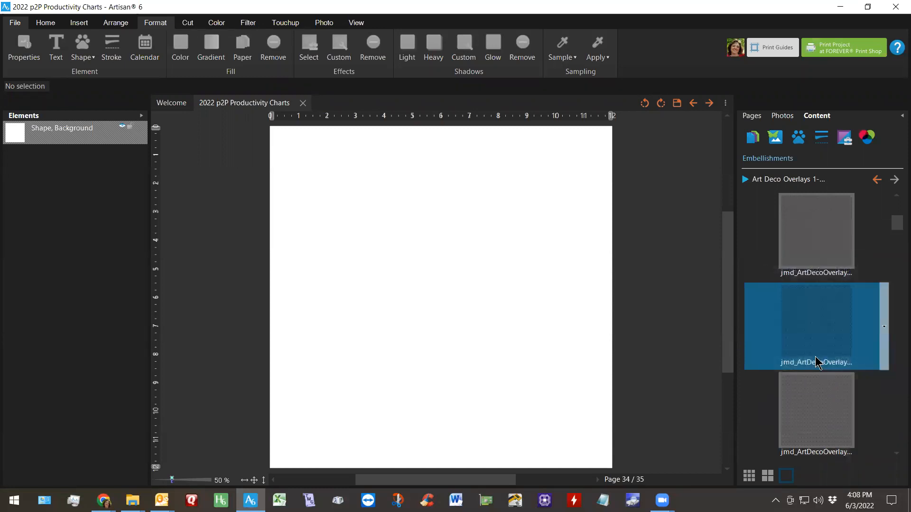
pyautogui.moveTo(818, 325)
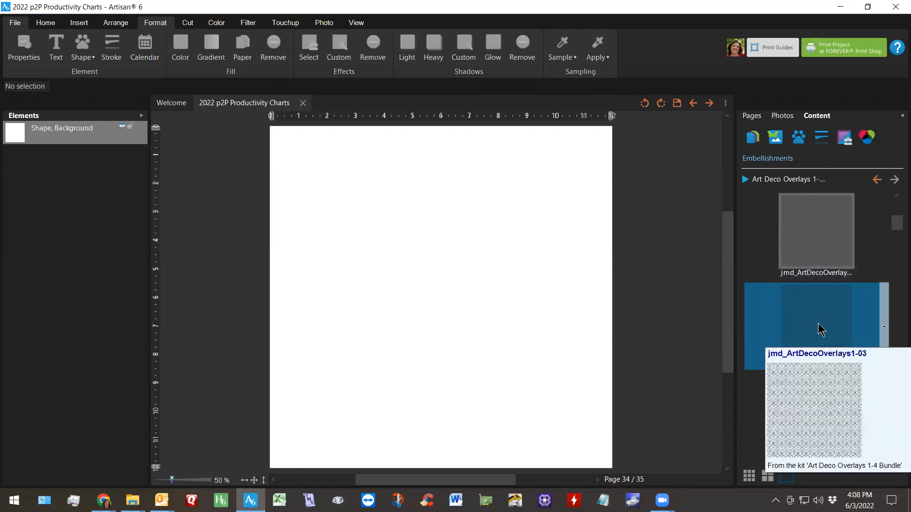
# Try medium thumbnails and a wider content area for the overlays, and restore large thumbnails and the original width
pyautogui.click(767, 476)
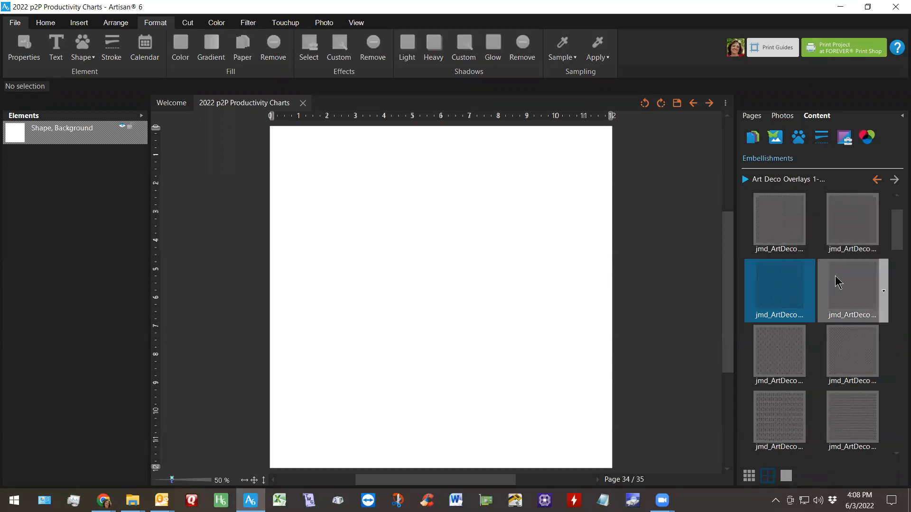
pyautogui.moveTo(735, 303); pyautogui.dragTo(644, 304)
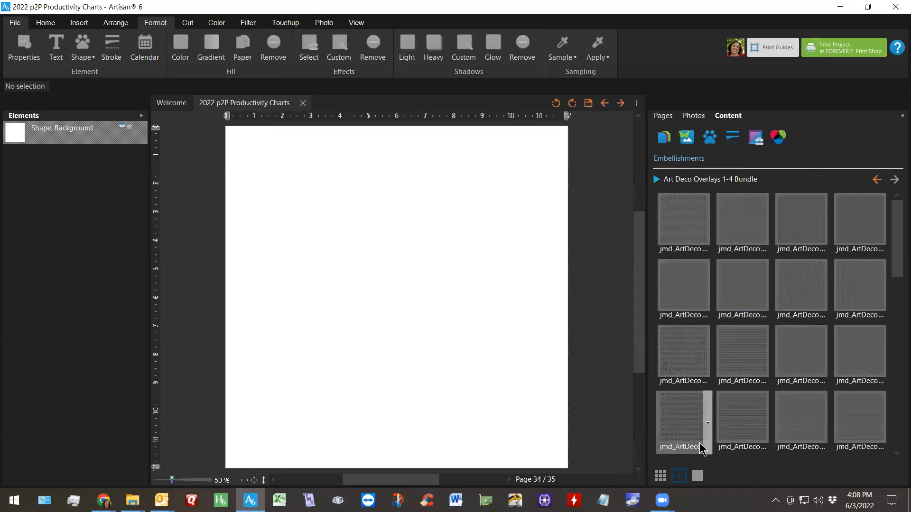
pyautogui.click(698, 477)
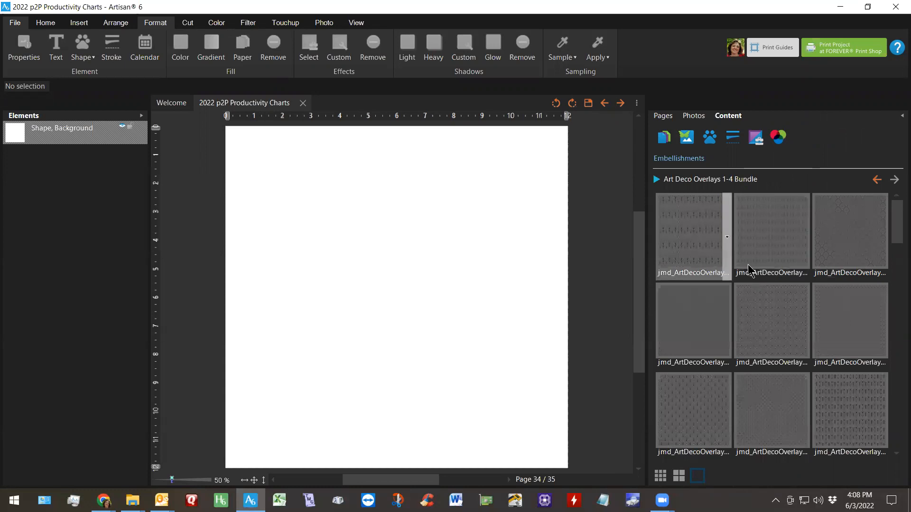
pyautogui.moveTo(643, 377); pyautogui.dragTo(735, 370)
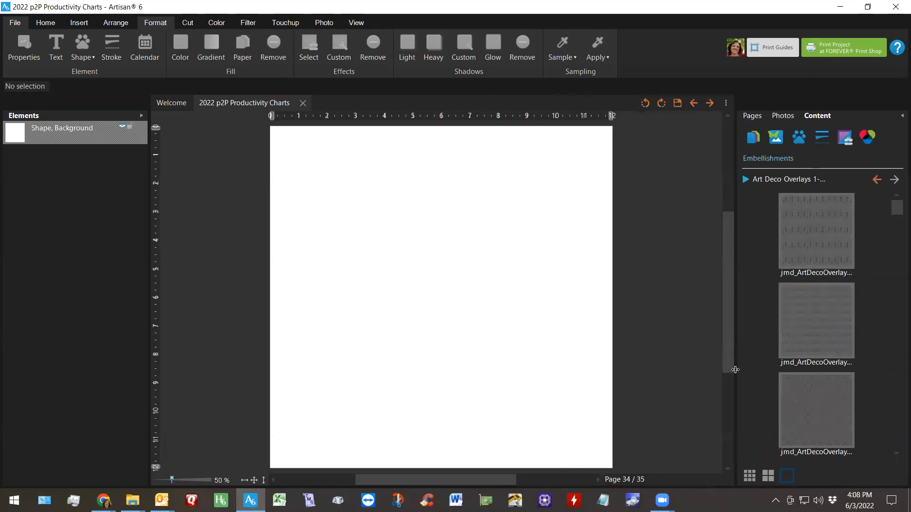
# Add the first overlay in the Art Deco Overlays 1-4 Bundle to the blank page
pyautogui.moveTo(802, 220)
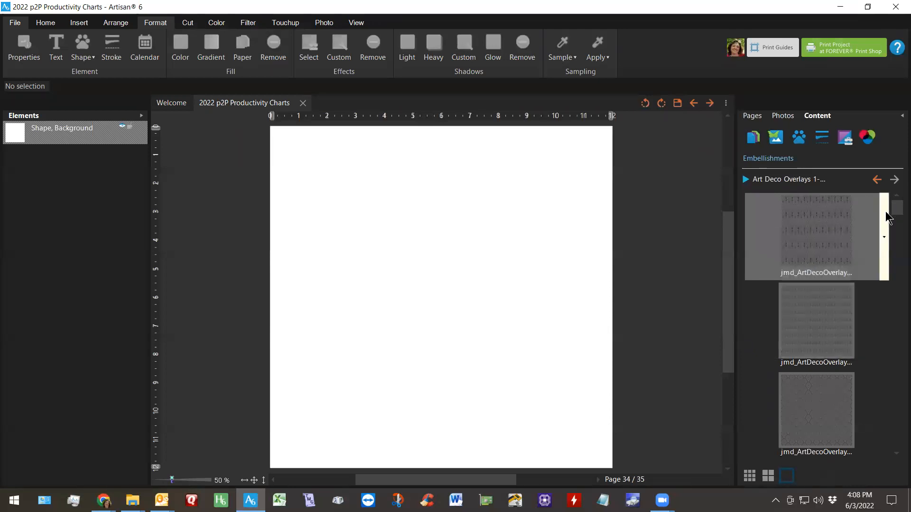
pyautogui.click(882, 229)
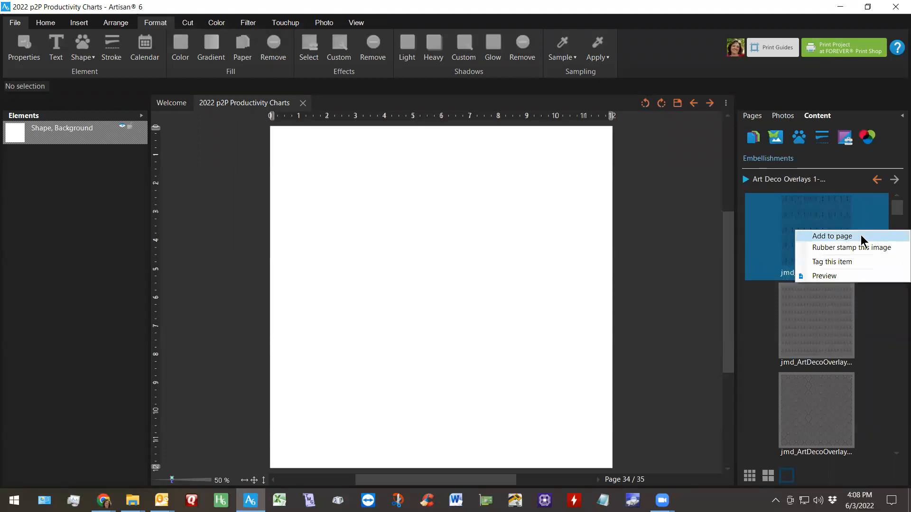
pyautogui.click(860, 235)
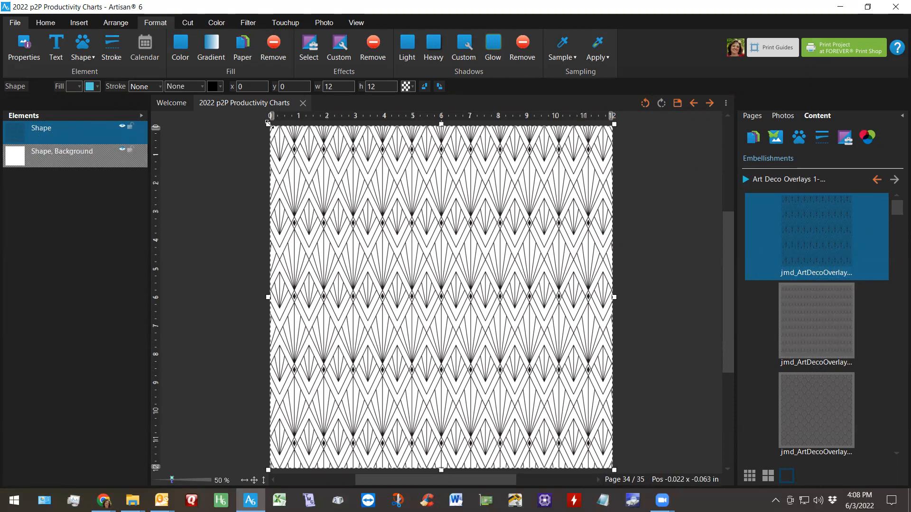
# Shrink the overlay to about 8.09 in square and stretch it back to fill the 12 x 12 in page
pyautogui.moveTo(268, 124); pyautogui.dragTo(281, 138)
pyautogui.moveTo(382, 252); pyautogui.dragTo(379, 235)
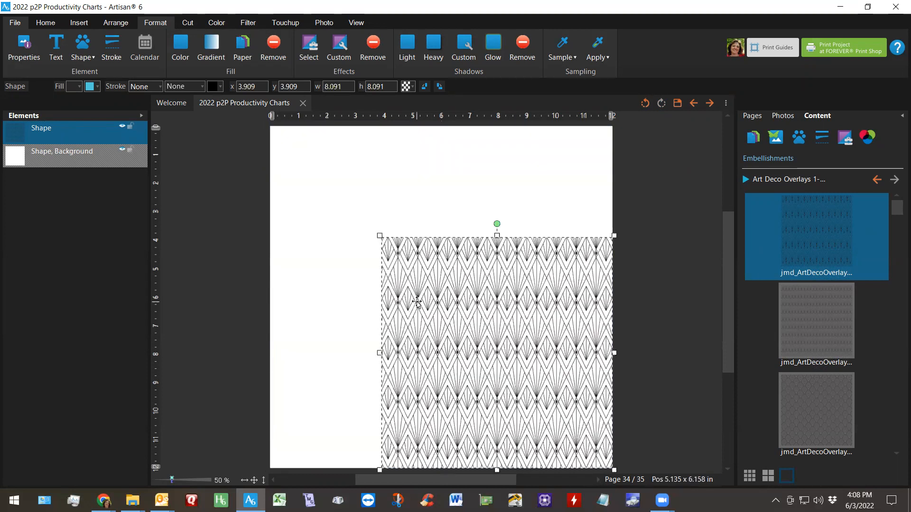
pyautogui.click(379, 238)
pyautogui.click(382, 240)
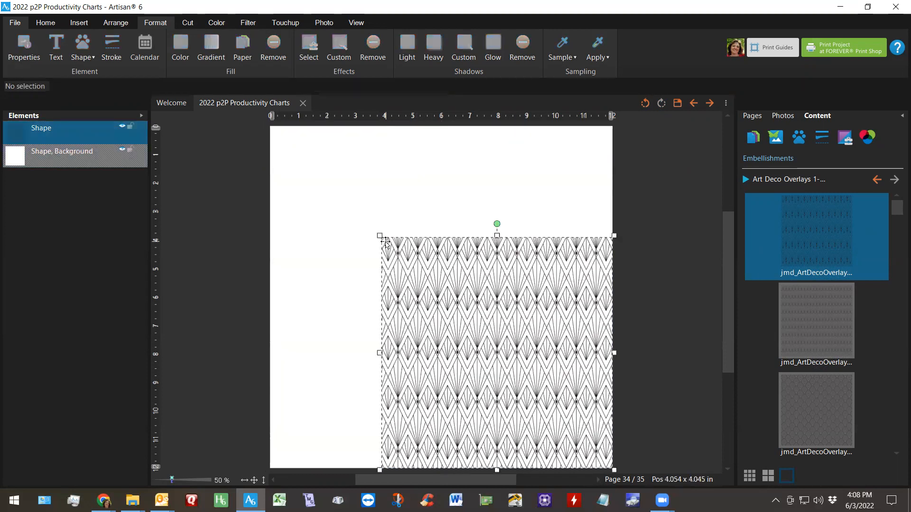
pyautogui.moveTo(379, 236); pyautogui.dragTo(285, 128)
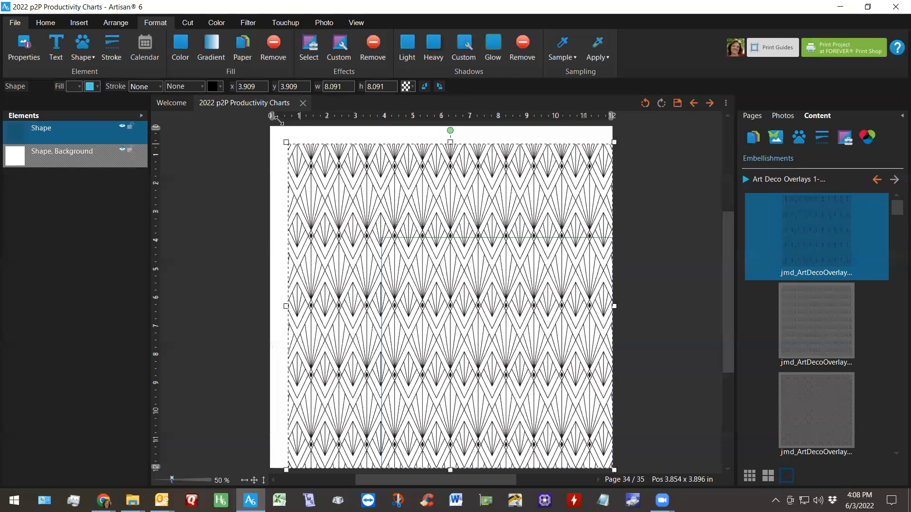
pyautogui.moveTo(100, 7); pyautogui.dragTo(265, 165)
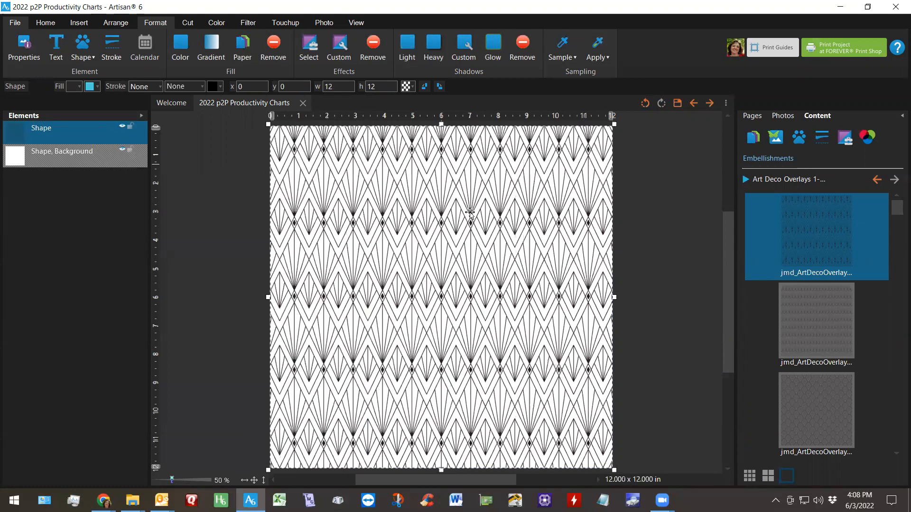
pyautogui.moveTo(466, 310); pyautogui.dragTo(505, 311)
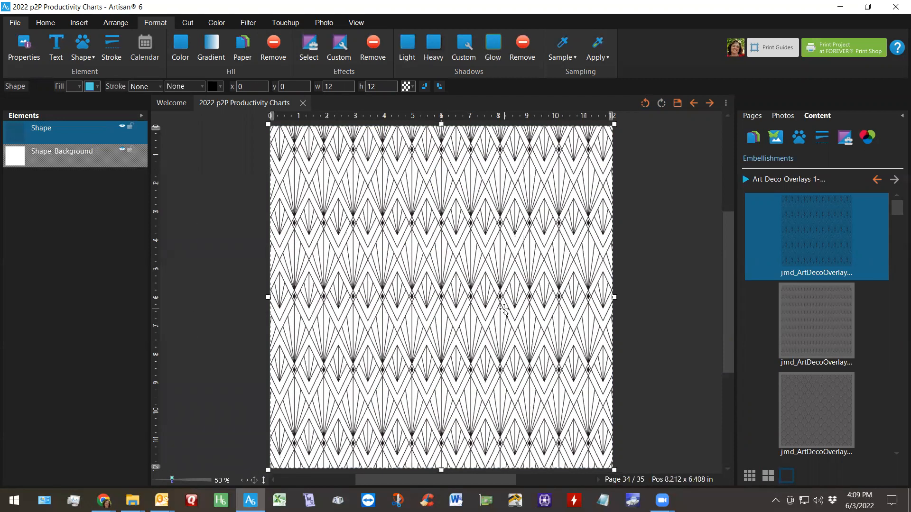
# Fill the page's background shape with a light pink from the standard colors
pyautogui.click(47, 156)
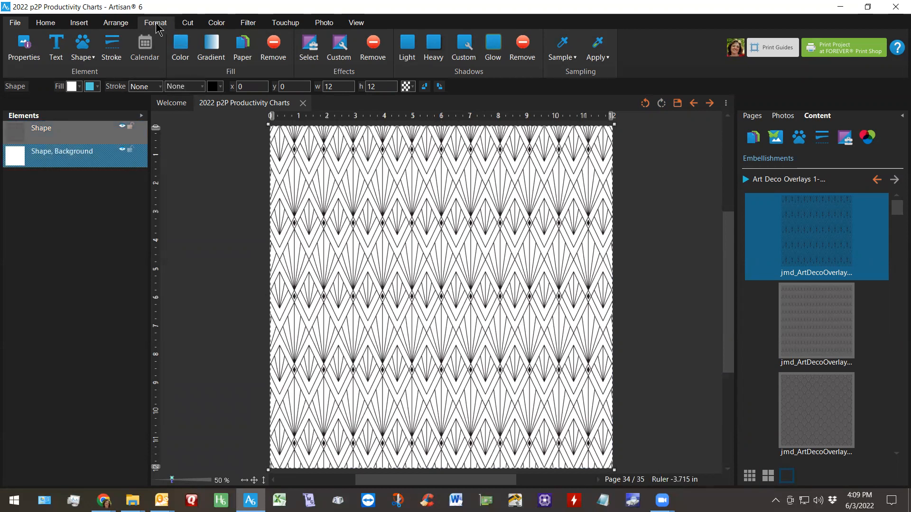
pyautogui.click(180, 47)
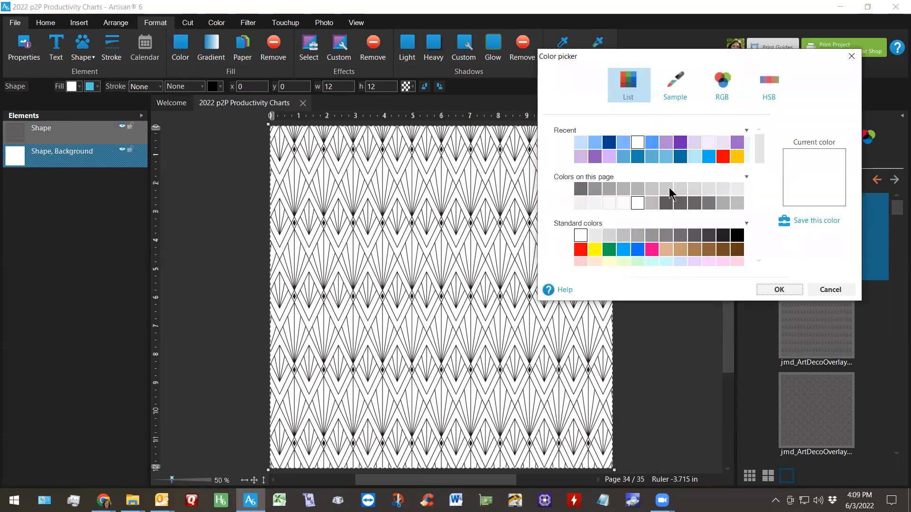
pyautogui.scroll(-1, 689, 199)
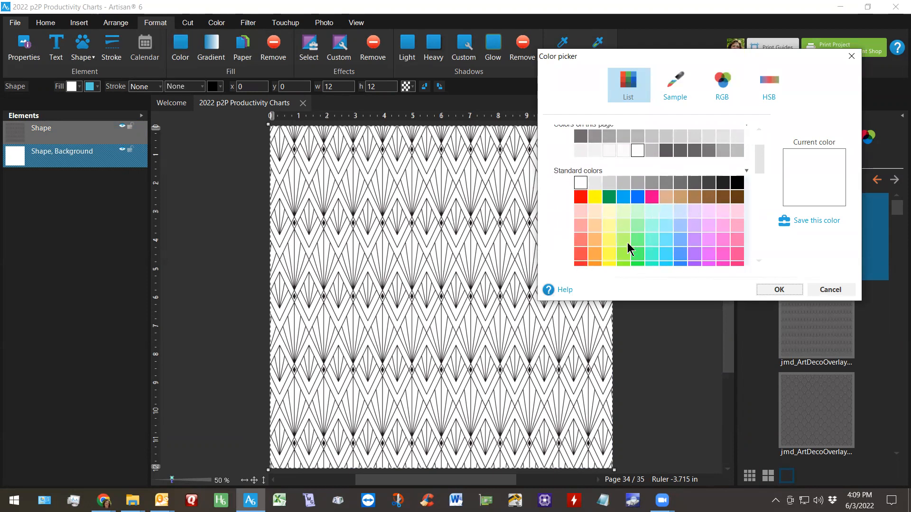
pyautogui.click(723, 212)
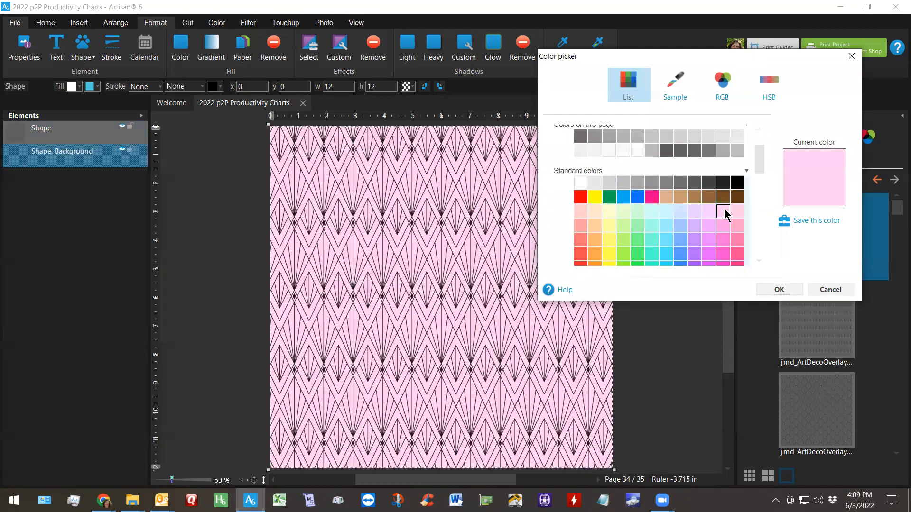
pyautogui.click(780, 289)
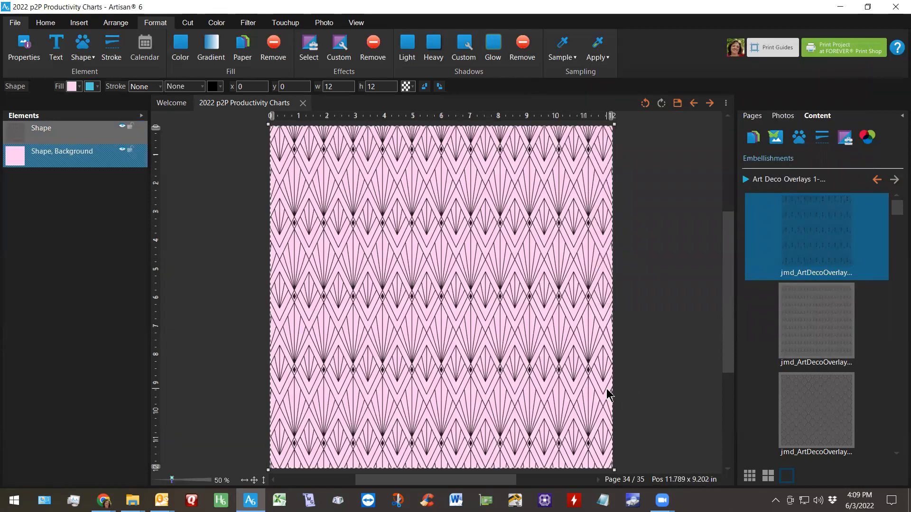
# Try the overlay shape at 10 percent opacity, and restore it to 100 percent
pyautogui.click(64, 135)
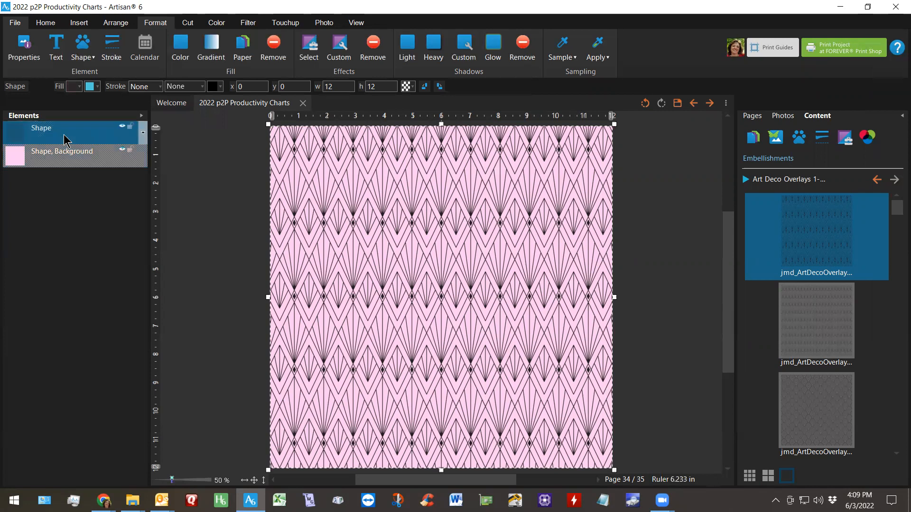
pyautogui.click(411, 87)
pyautogui.click(455, 101)
pyautogui.moveTo(454, 101); pyautogui.dragTo(419, 105)
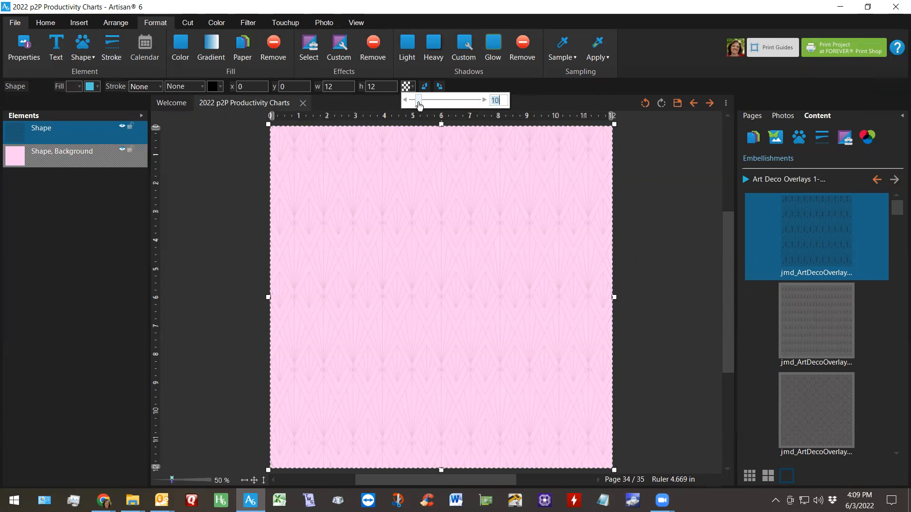
pyautogui.moveTo(418, 103); pyautogui.dragTo(479, 99)
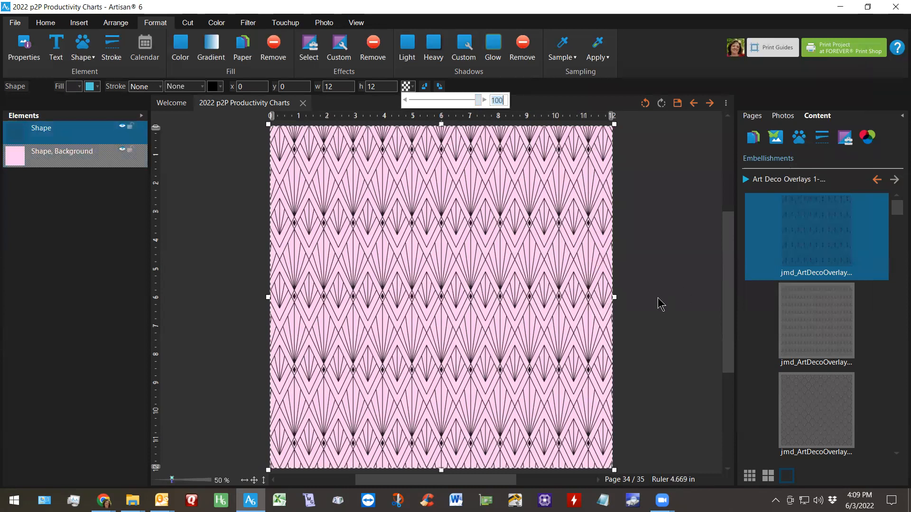
# Fill the overlay shape with white from the recent colors
pyautogui.click(180, 42)
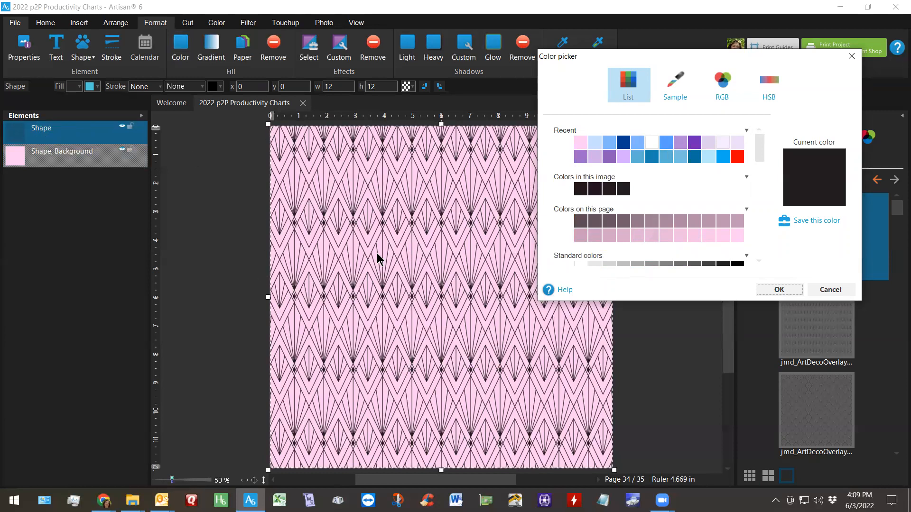
pyautogui.click(652, 147)
pyautogui.click(779, 289)
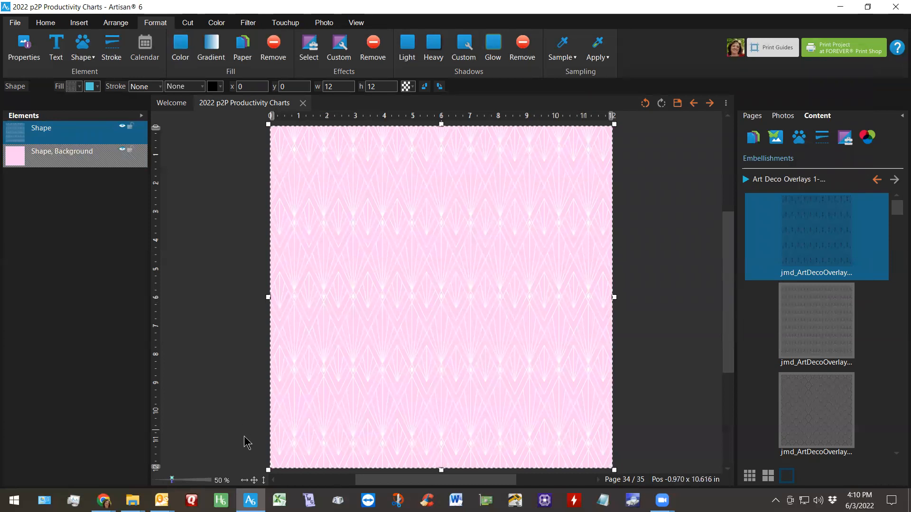
# Try a light shadow on the white overlay lines while viewing them at 100%, and undo the shadow
pyautogui.click(226, 482)
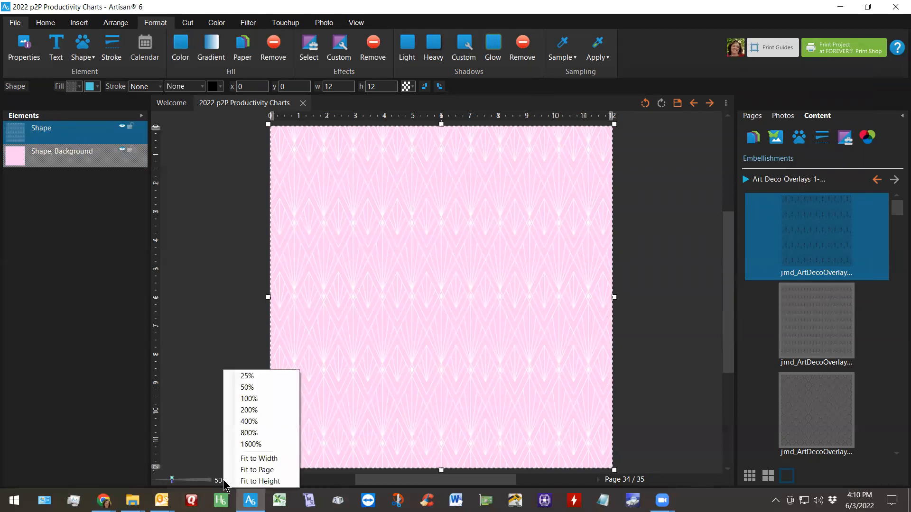
pyautogui.click(235, 399)
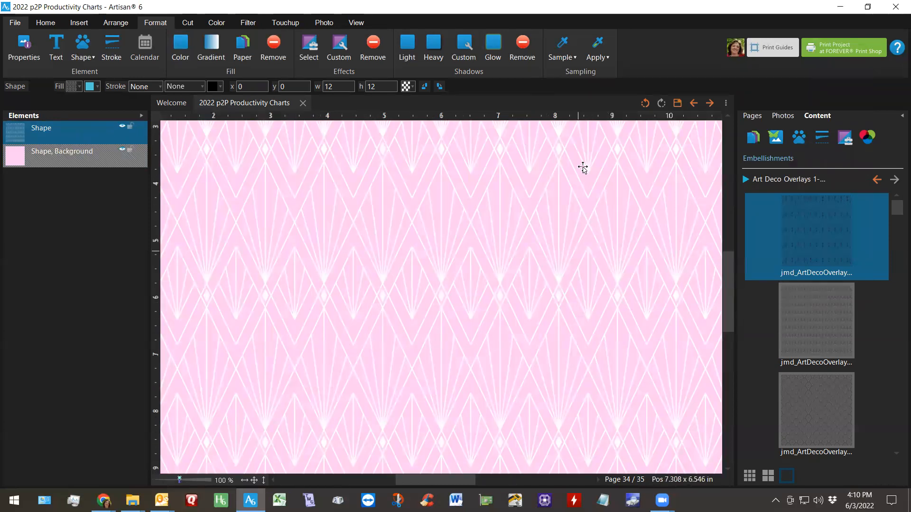
pyautogui.click(406, 43)
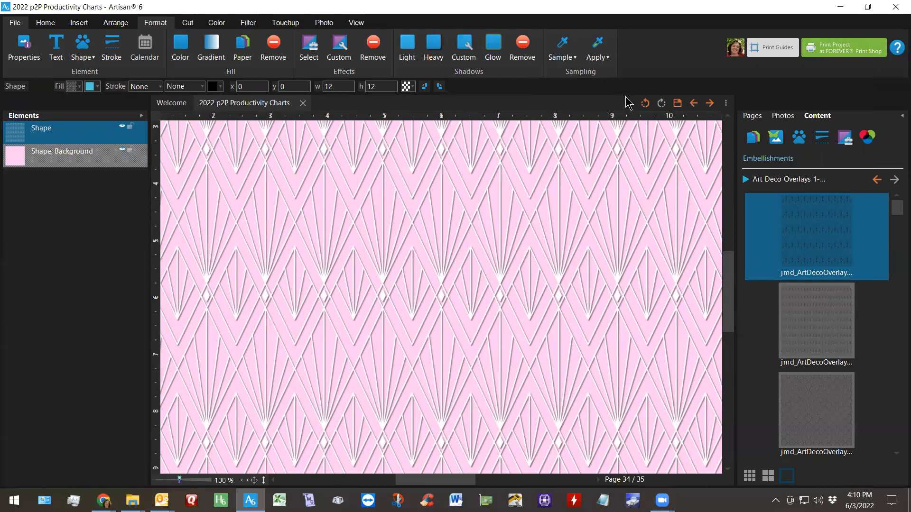
pyautogui.click(644, 103)
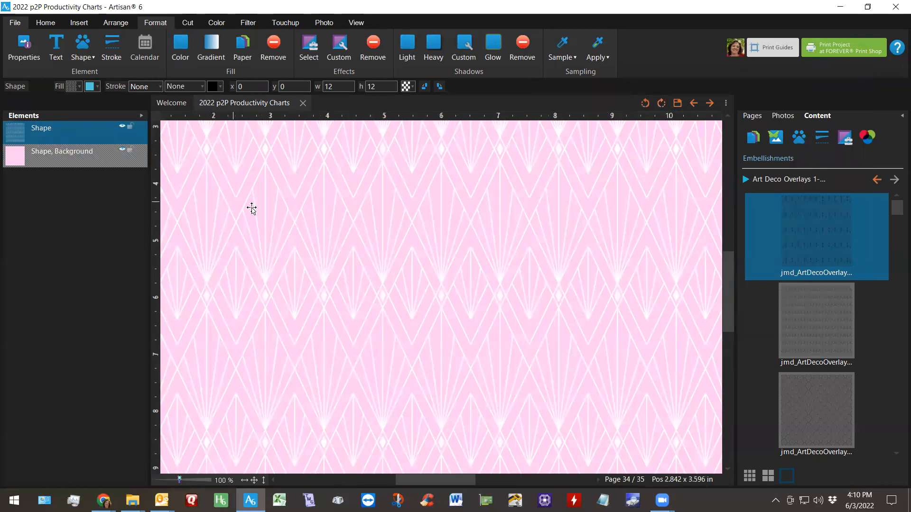
pyautogui.scroll(-1, 290, 309)
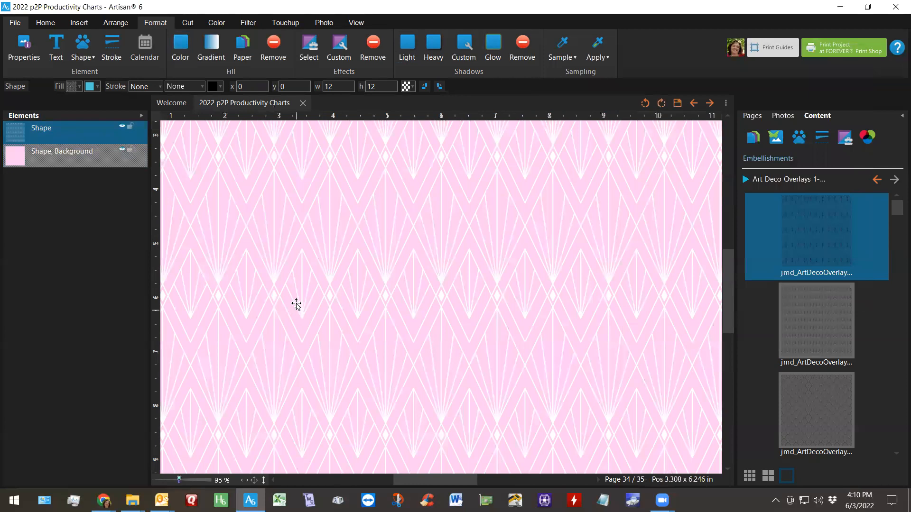
pyautogui.scroll(-10, 291, 305)
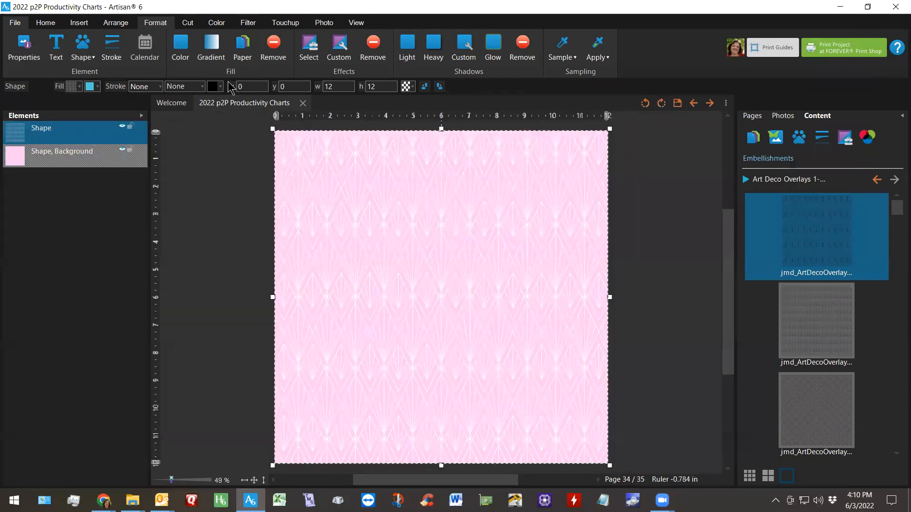
# Recolor the overlay with the recent light pink, deepening it to saturation 33 in the HSB settings
pyautogui.click(181, 46)
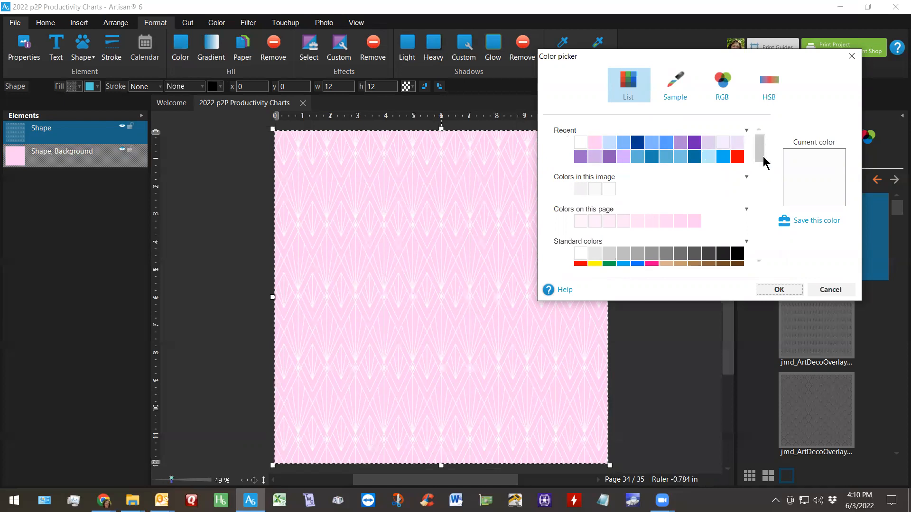
pyautogui.click(594, 139)
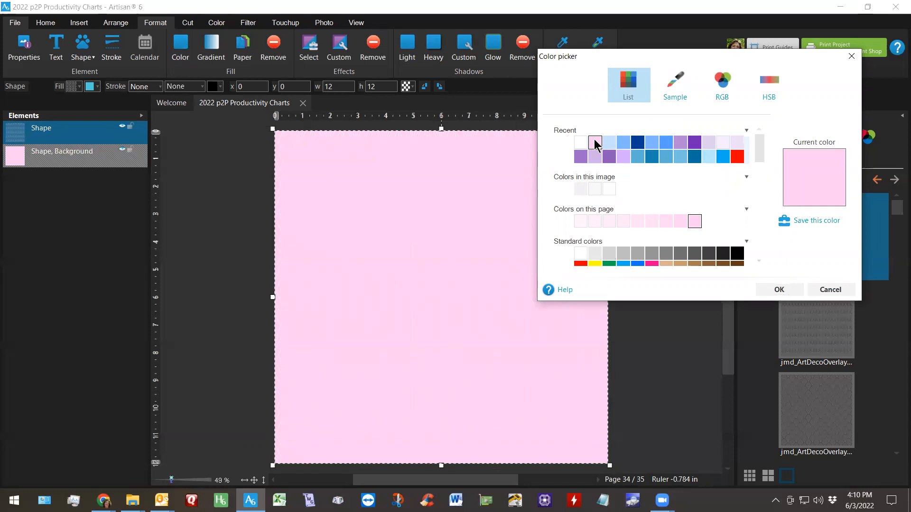
pyautogui.click(769, 84)
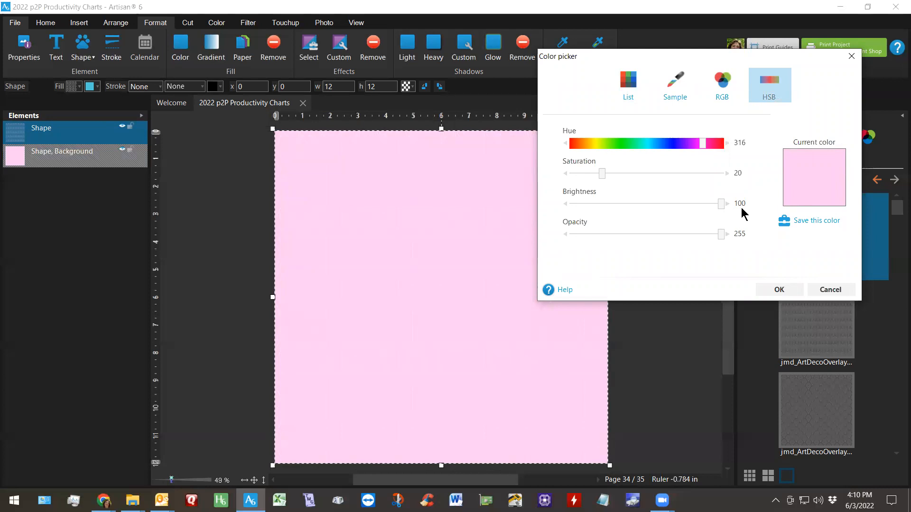
pyautogui.moveTo(721, 207)
pyautogui.mouseDown()
pyautogui.moveTo(572, 207)
pyautogui.moveTo(721, 205)
pyautogui.mouseUp()
pyautogui.moveTo(603, 176); pyautogui.dragTo(646, 178)
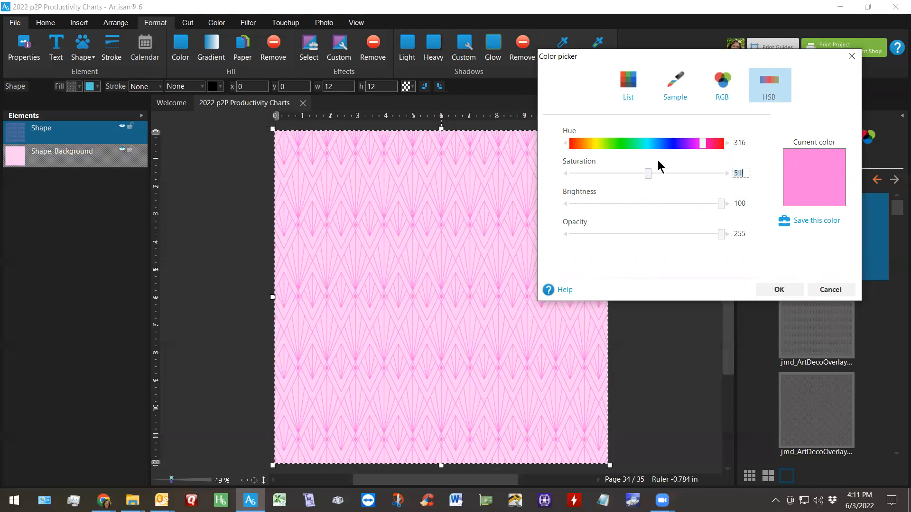
pyautogui.moveTo(648, 177); pyautogui.dragTo(632, 173)
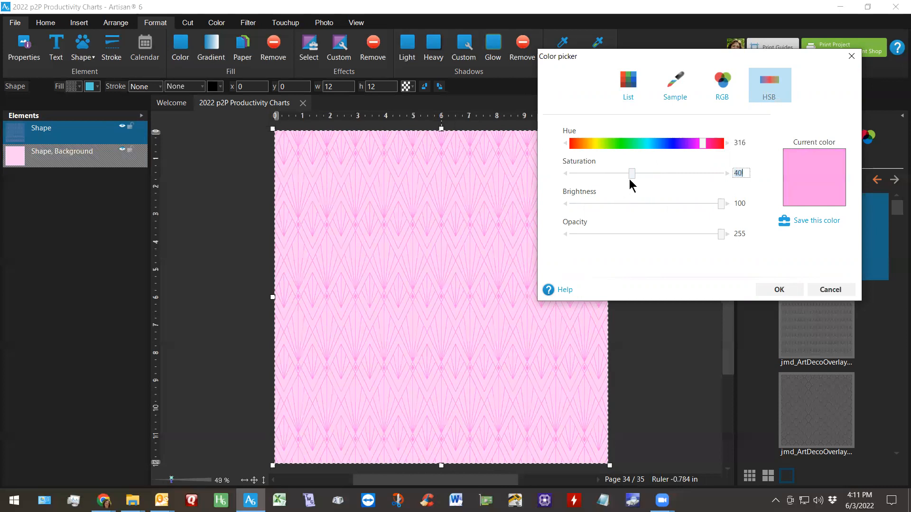
pyautogui.moveTo(629, 176); pyautogui.dragTo(620, 173)
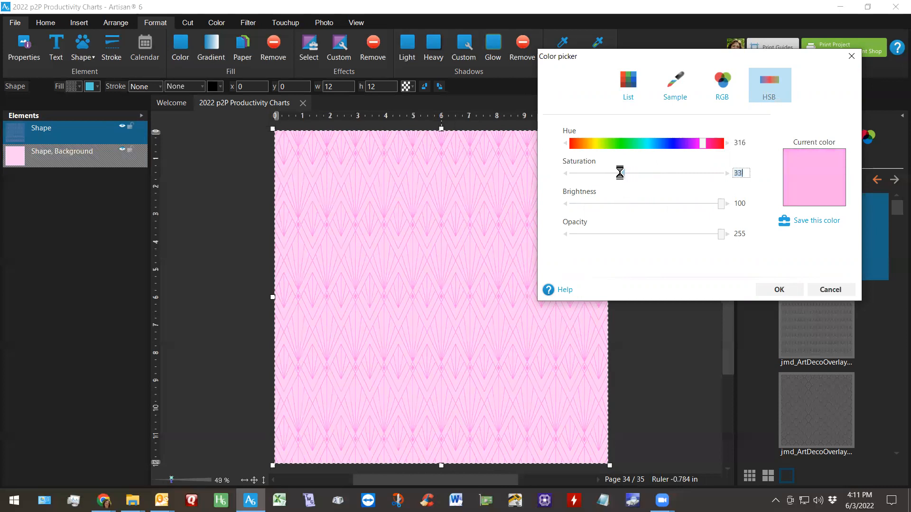
pyautogui.click(778, 289)
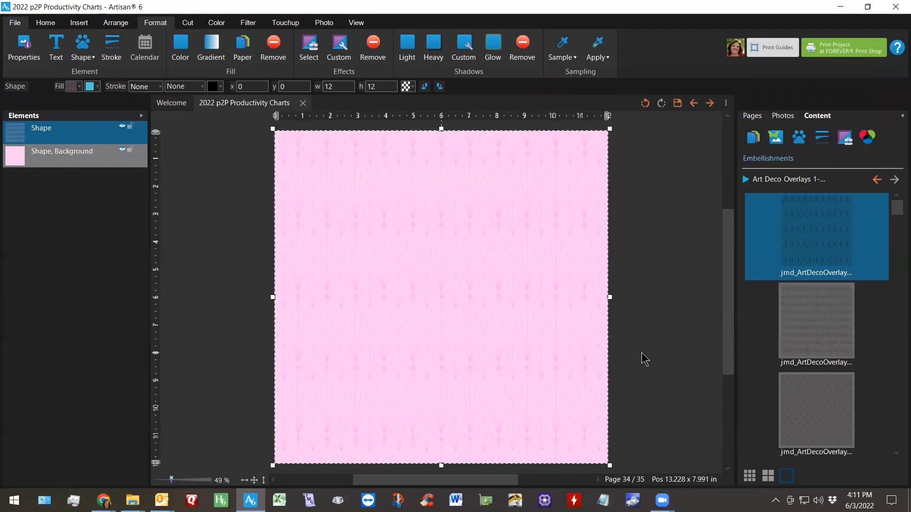
# Start a straight gradient fill for the overlay and set its end color to the recent dark purple
pyautogui.click(211, 48)
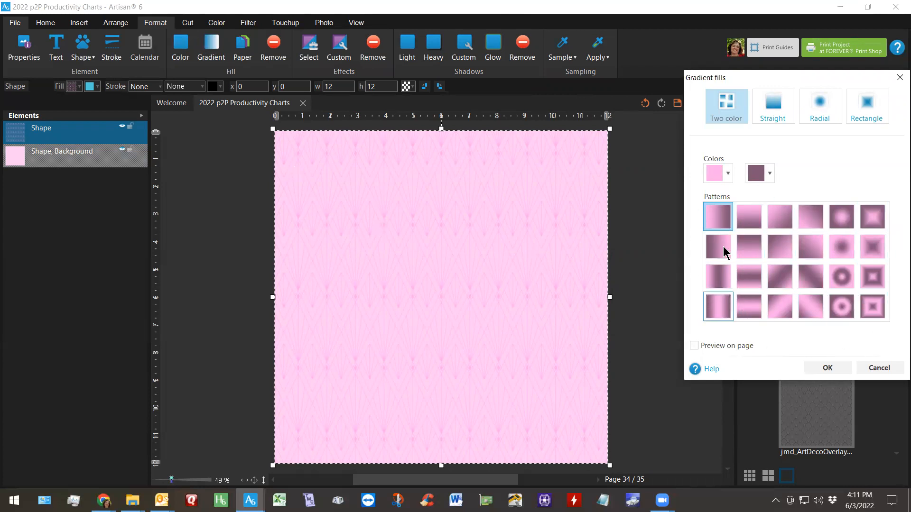
pyautogui.click(775, 113)
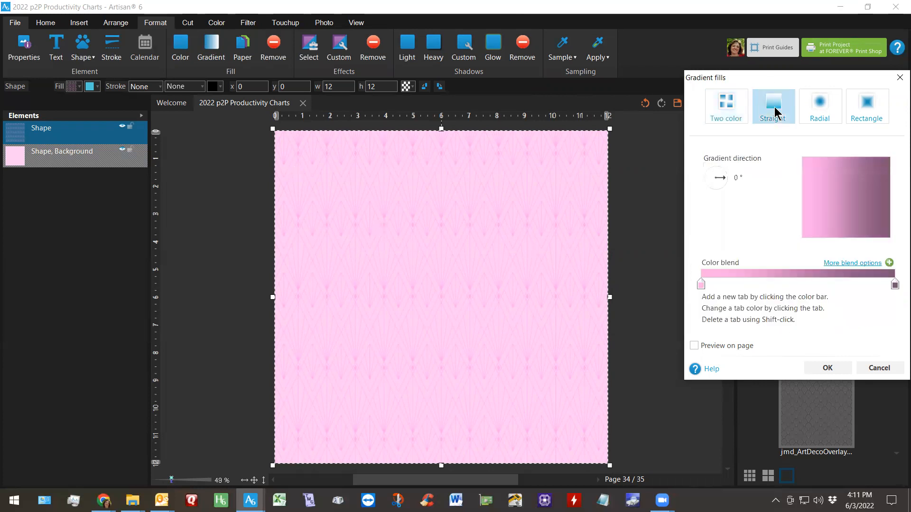
pyautogui.click(895, 285)
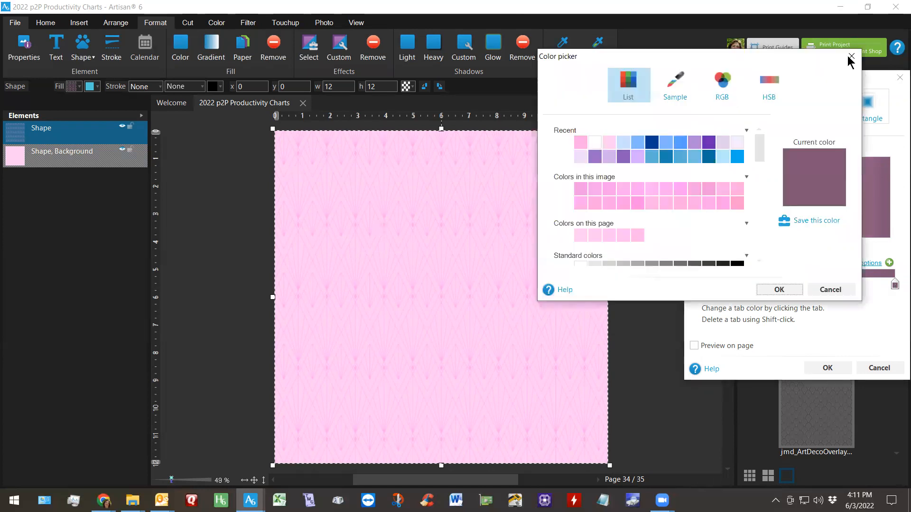
pyautogui.click(709, 142)
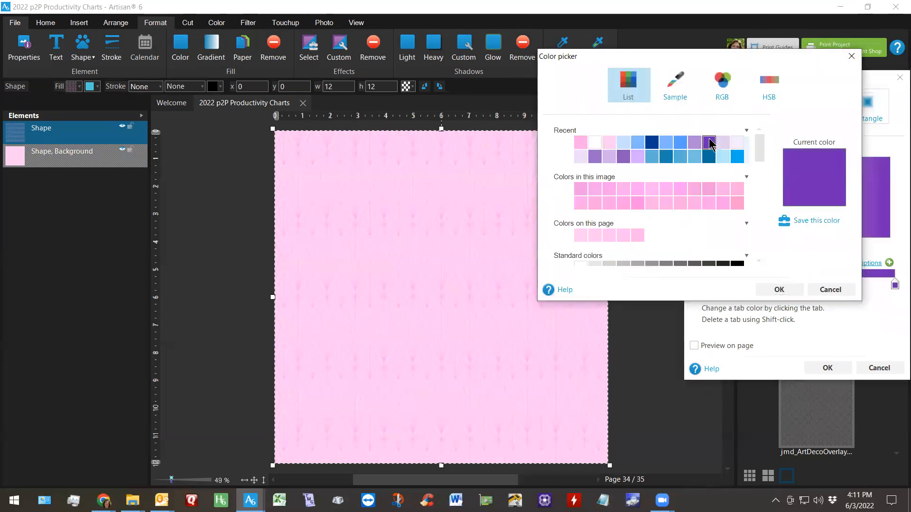
pyautogui.click(780, 289)
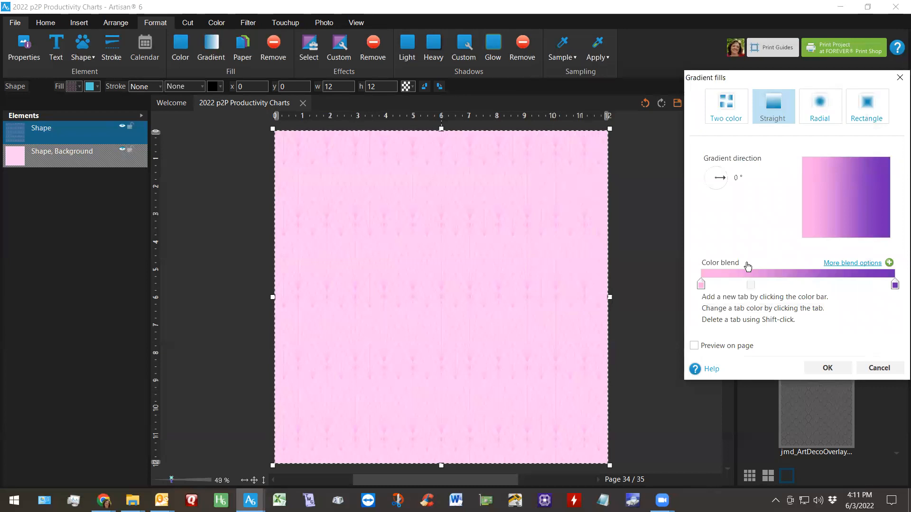
# Move the gradient's pink starting tab to just past the middle of the blend and recolor it bright blue
pyautogui.moveTo(720, 288); pyautogui.dragTo(809, 286)
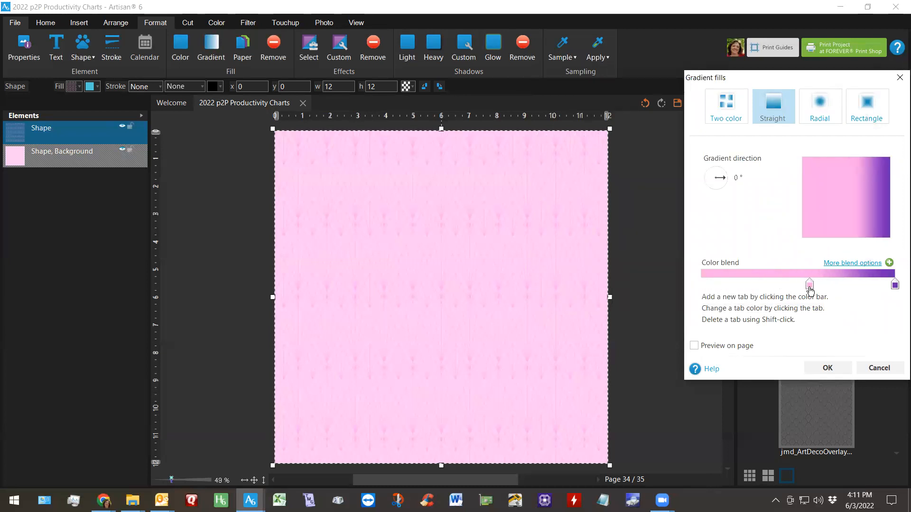
pyautogui.click(809, 286)
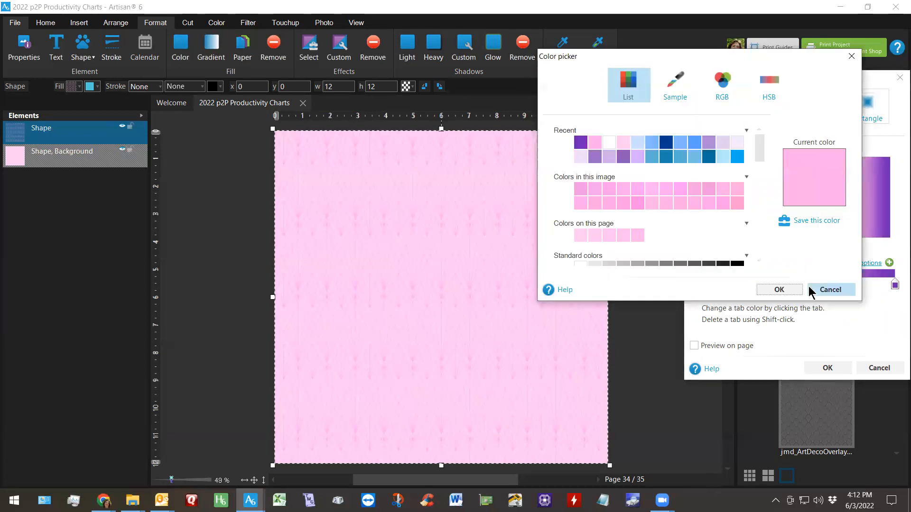
pyautogui.click(738, 157)
pyautogui.click(773, 290)
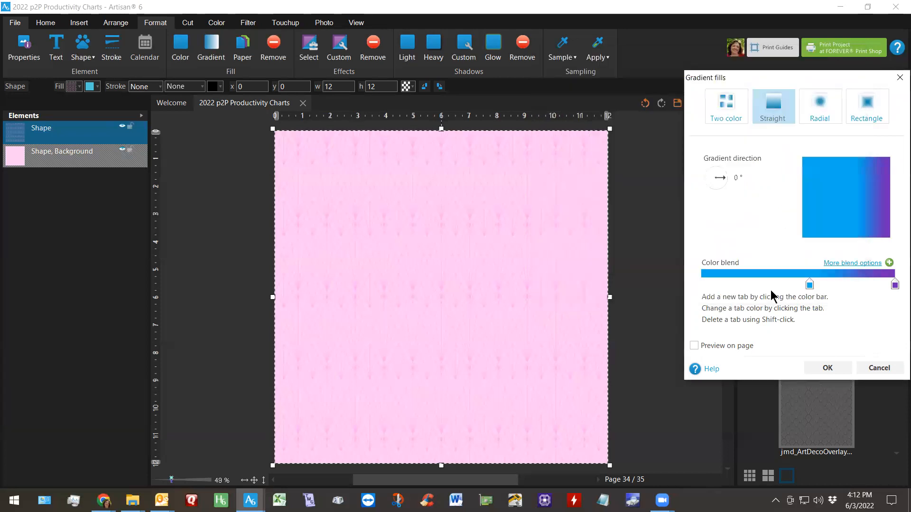
# Add a new tab at the start of the color blend and make it pale yellow from the standard colors
pyautogui.click(704, 275)
pyautogui.click(702, 285)
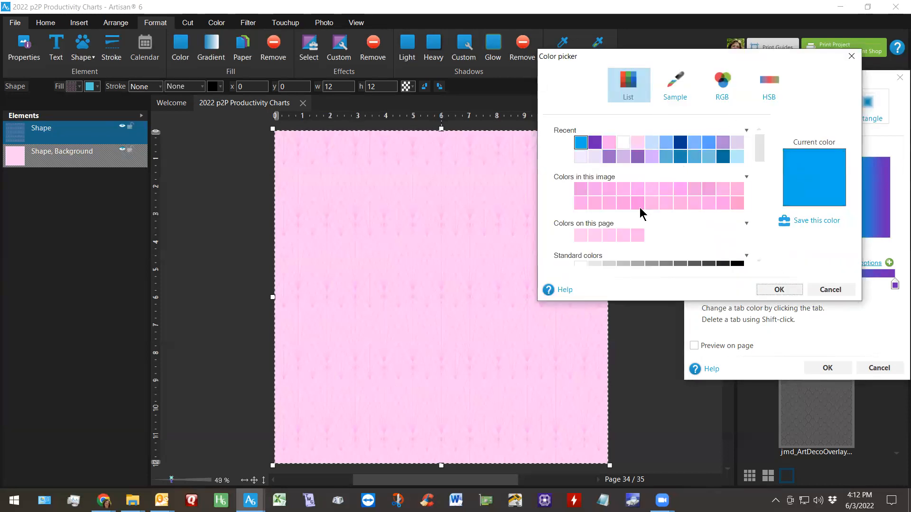
pyautogui.scroll(-3, 655, 195)
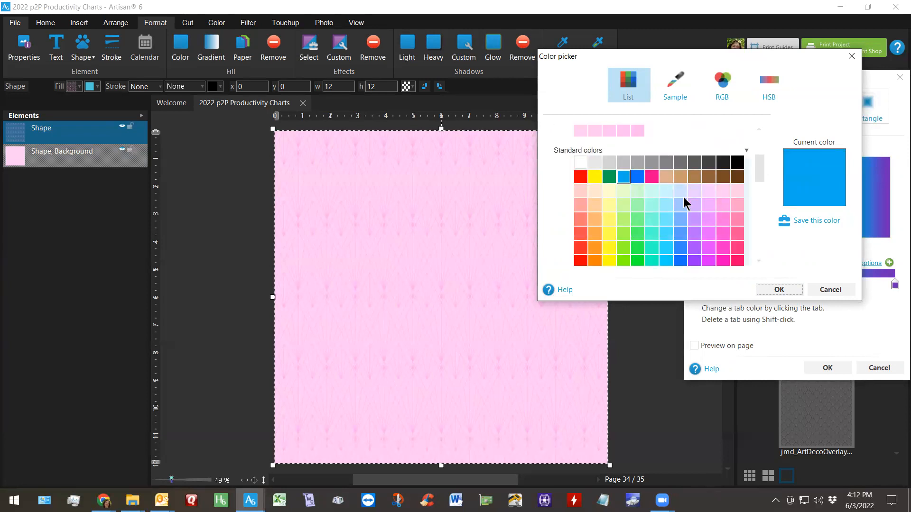
pyautogui.click(610, 192)
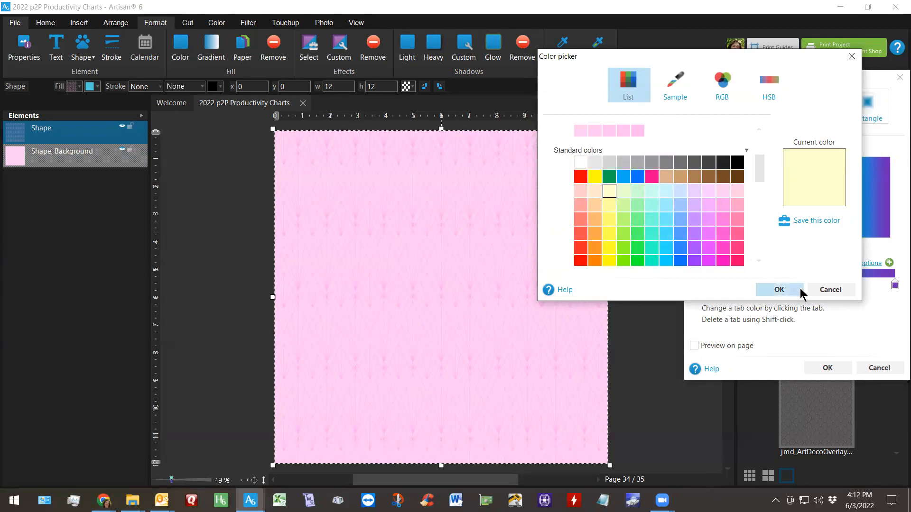
pyautogui.click(783, 290)
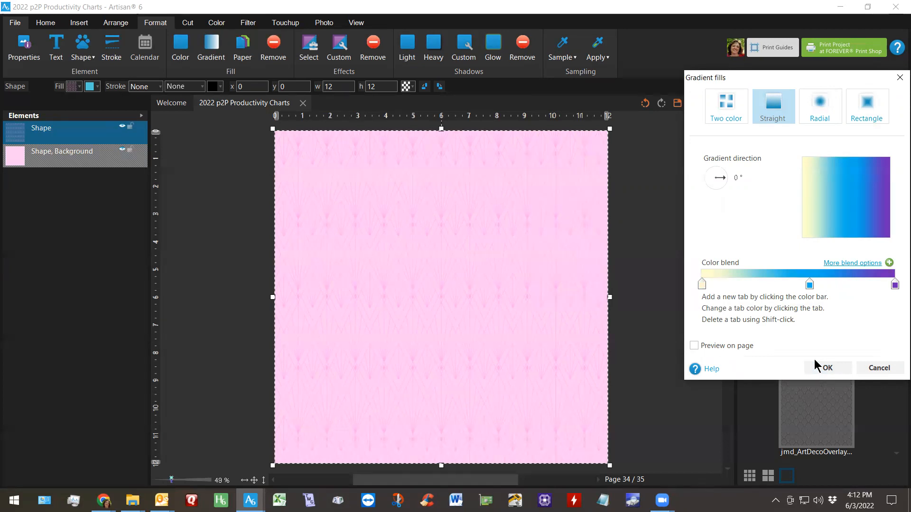
# Preview the gradient on the page and rearrange the blend with blue at the start and pale yellow near the middle
pyautogui.click(698, 345)
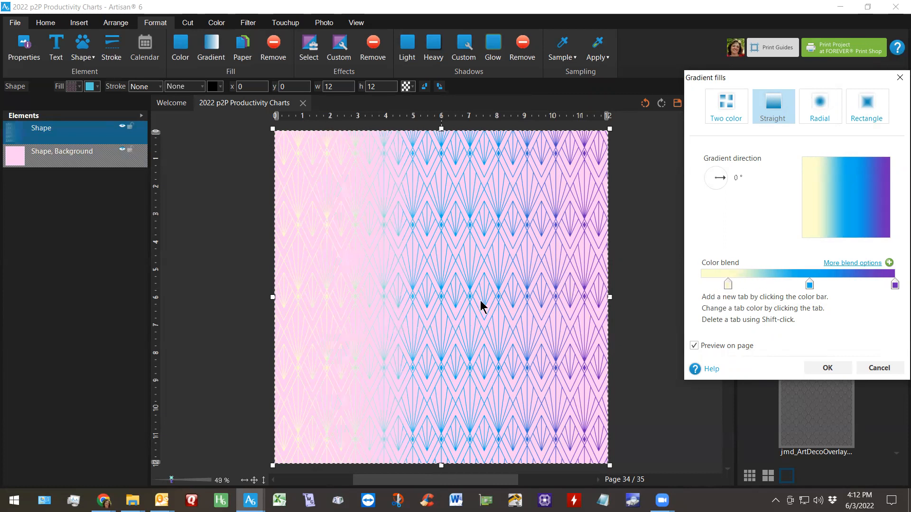
pyautogui.moveTo(727, 286); pyautogui.dragTo(824, 285)
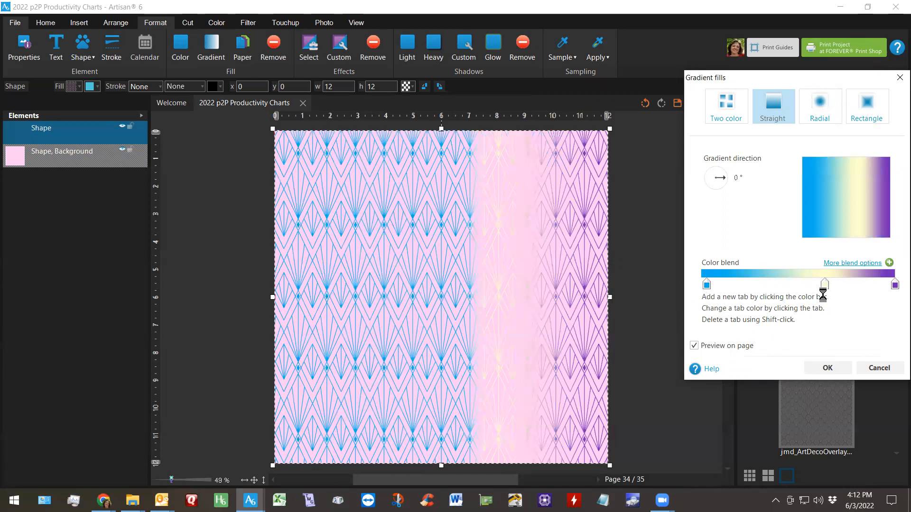
pyautogui.moveTo(824, 291); pyautogui.dragTo(793, 289)
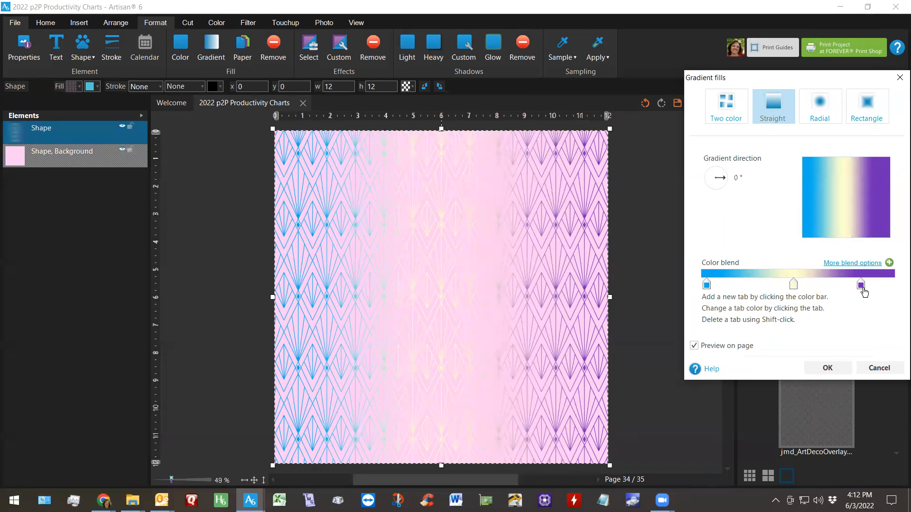
# Add a gradient tab between the pale yellow and purple tabs and recolor it bright pink from the standard colors
pyautogui.click(859, 274)
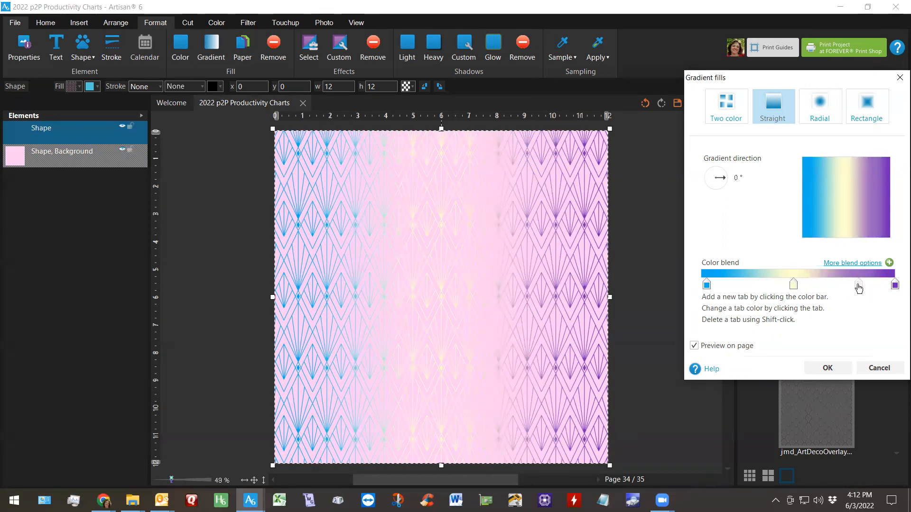
pyautogui.click(857, 283)
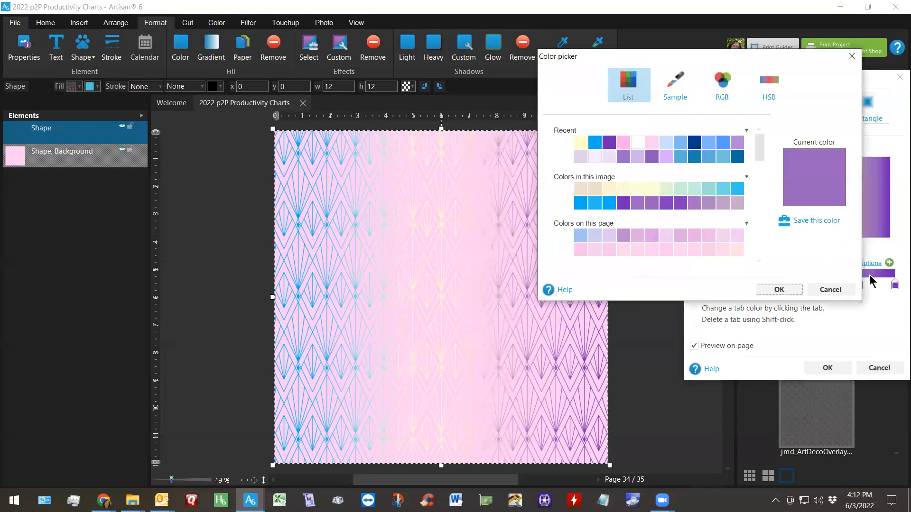
pyautogui.scroll(-2, 683, 179)
pyautogui.scroll(-5, 683, 179)
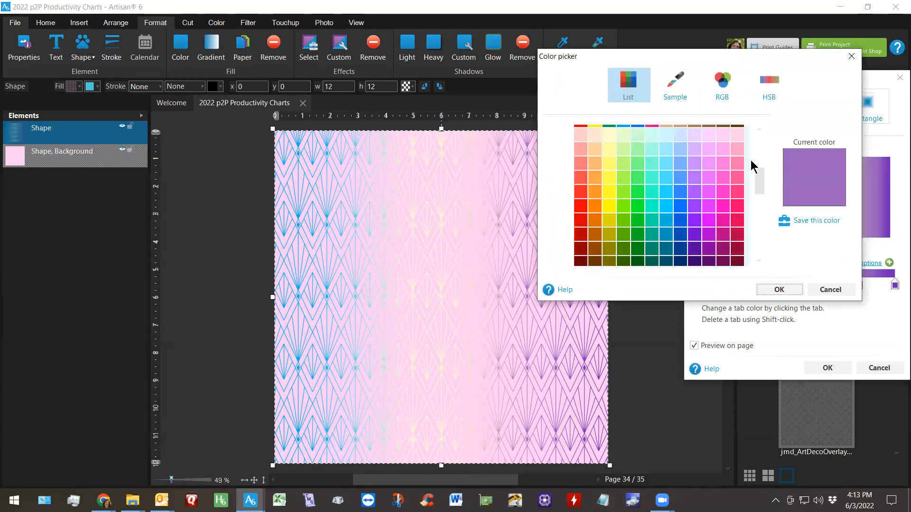
pyautogui.click(727, 168)
pyautogui.click(779, 290)
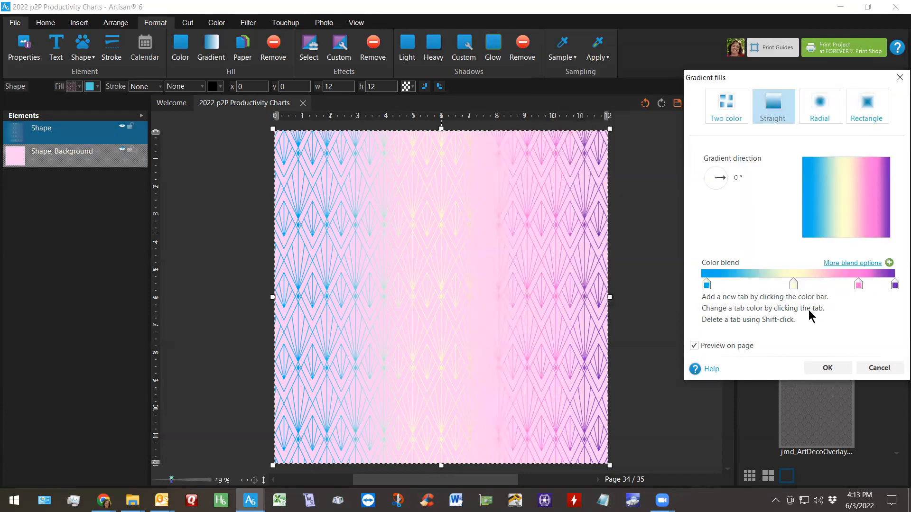
# Add a light teal tab between the blue and pale yellow tabs, and shift the blue, teal and pink tabs to rebalance the blend
pyautogui.click(757, 278)
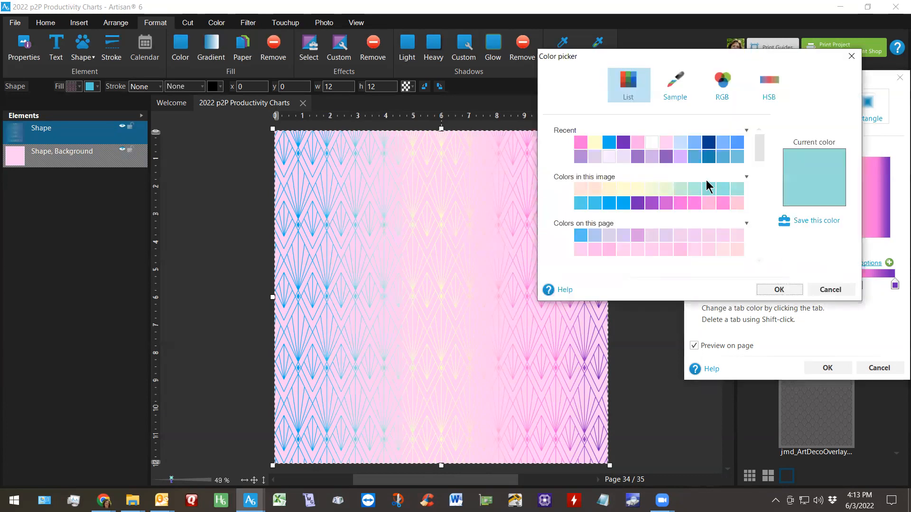
pyautogui.click(773, 290)
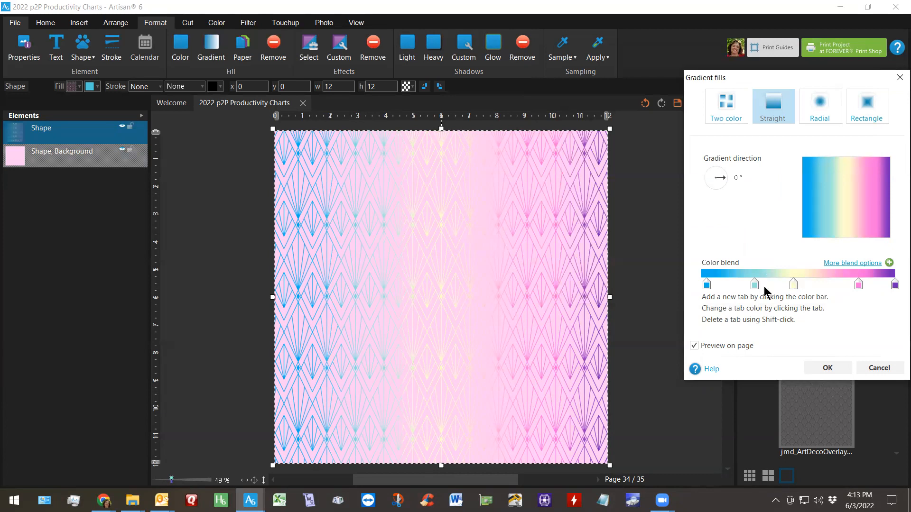
pyautogui.moveTo(706, 286); pyautogui.dragTo(714, 286)
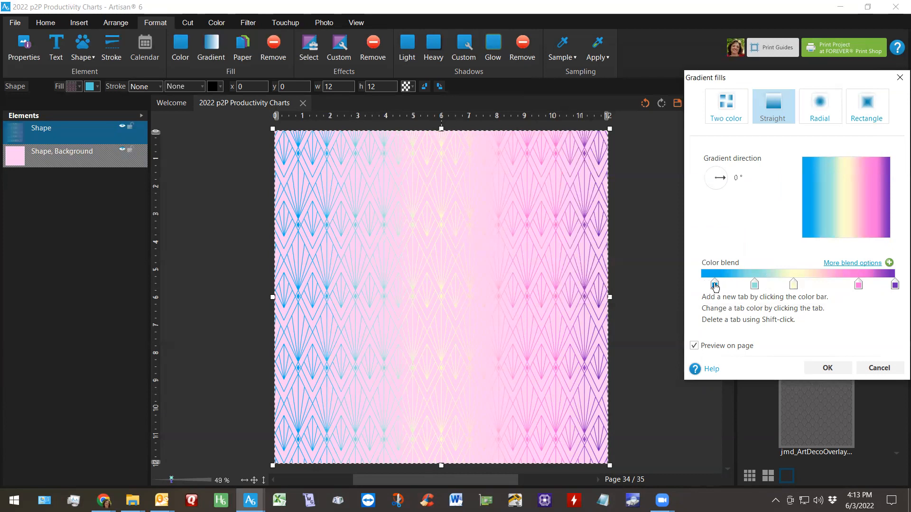
pyautogui.click(754, 284)
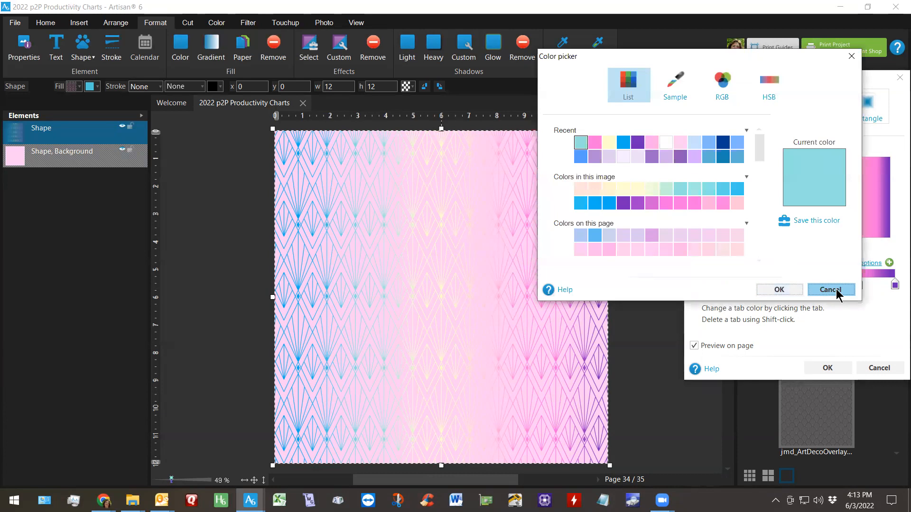
pyautogui.click(833, 289)
pyautogui.moveTo(754, 285); pyautogui.dragTo(743, 286)
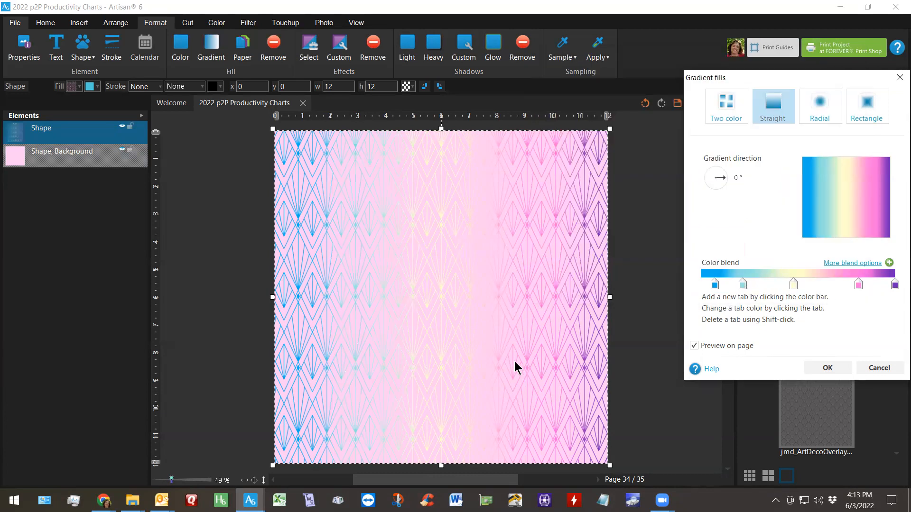
pyautogui.moveTo(857, 285); pyautogui.dragTo(838, 285)
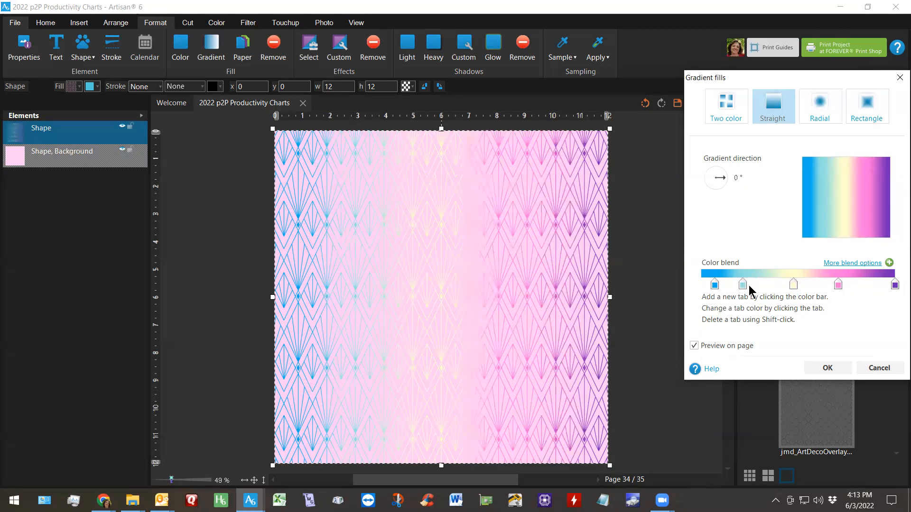
# Rotate the gradient direction to 42°, move the purple, blue and pink tabs inward, and apply the gradient to the overlay
pyautogui.moveTo(710, 175); pyautogui.dragTo(719, 181)
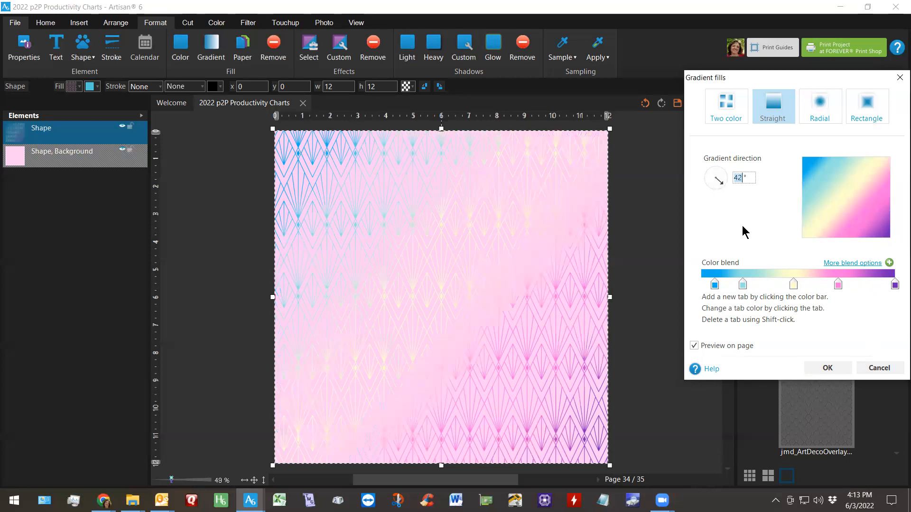
pyautogui.moveTo(894, 286); pyautogui.dragTo(874, 285)
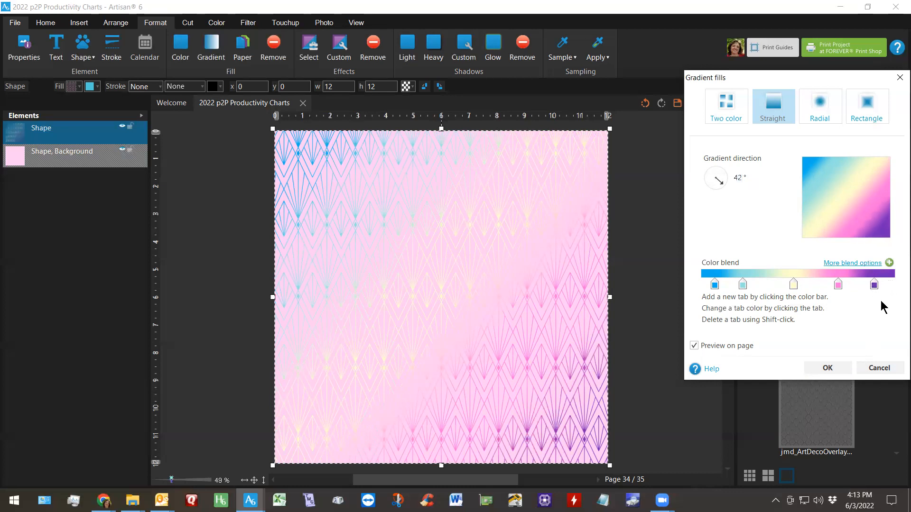
pyautogui.moveTo(715, 286); pyautogui.dragTo(724, 286)
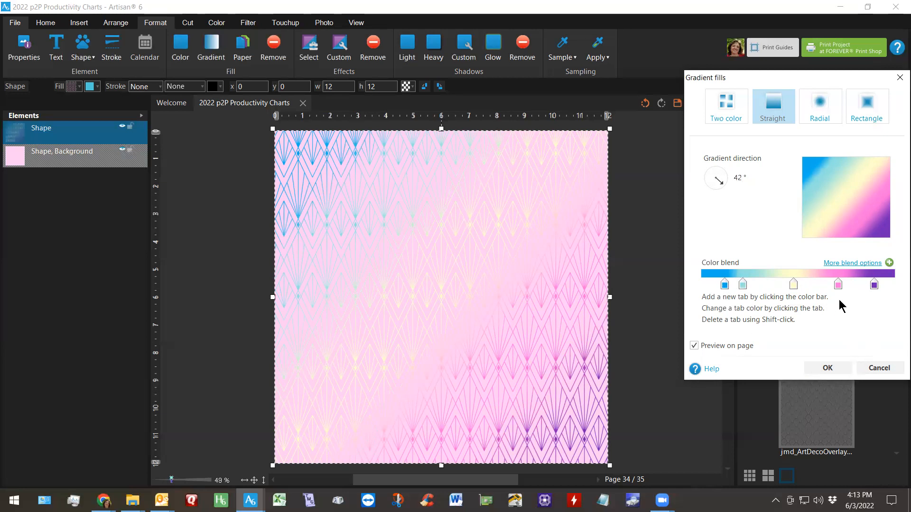
pyautogui.moveTo(837, 286); pyautogui.dragTo(827, 287)
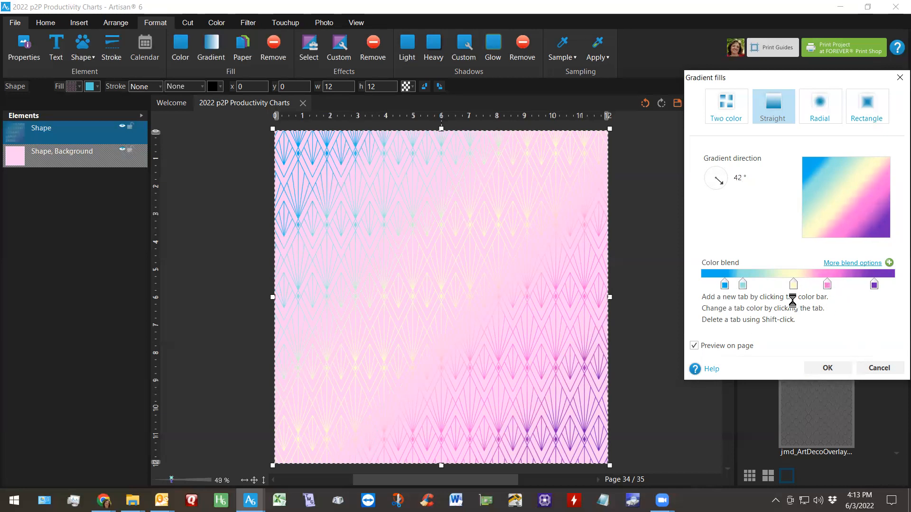
pyautogui.click(838, 369)
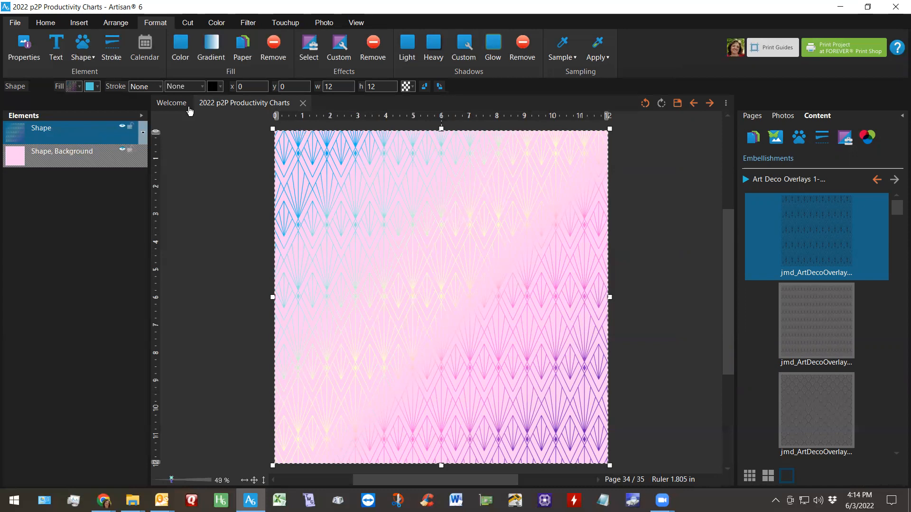
# Fill the overlay with the P_glitter1 paper from the All That Glitters Bundle kit, shrinking the paper slightly on the cutting board
pyautogui.click(244, 46)
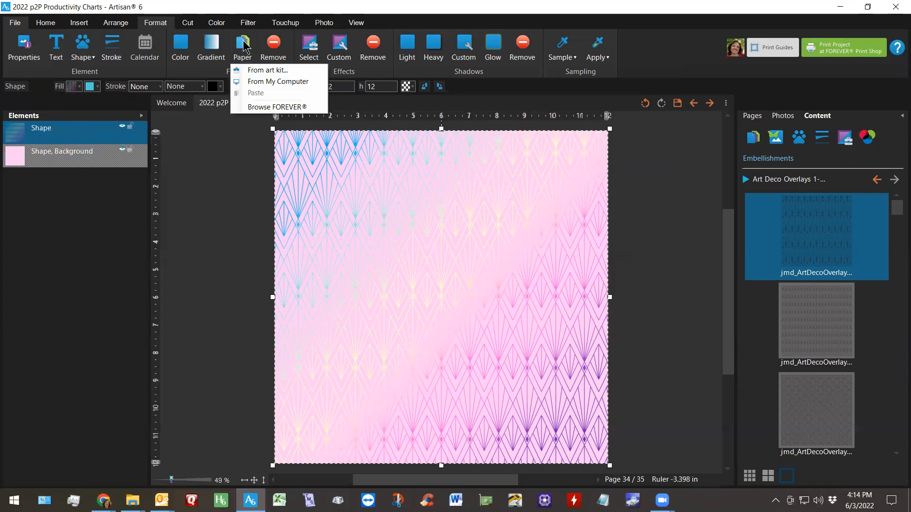
pyautogui.click(252, 72)
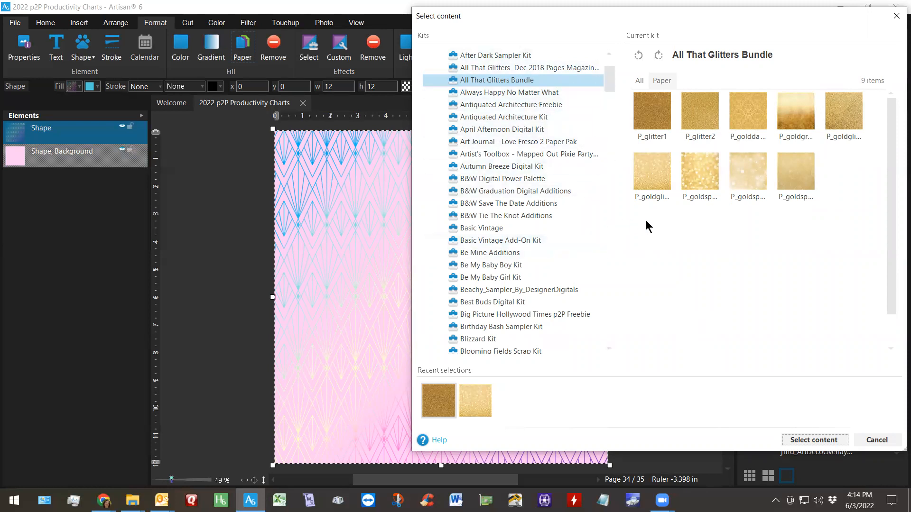
pyautogui.moveTo(759, 198)
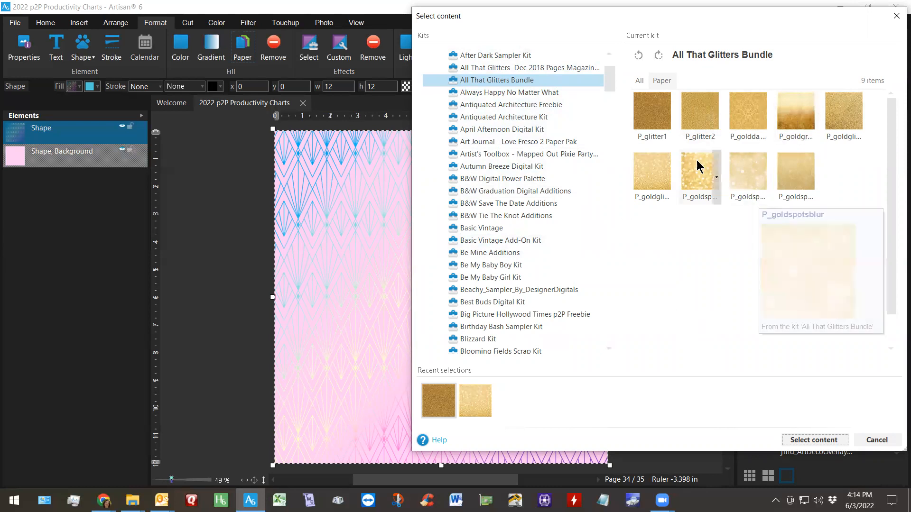
pyautogui.moveTo(698, 166)
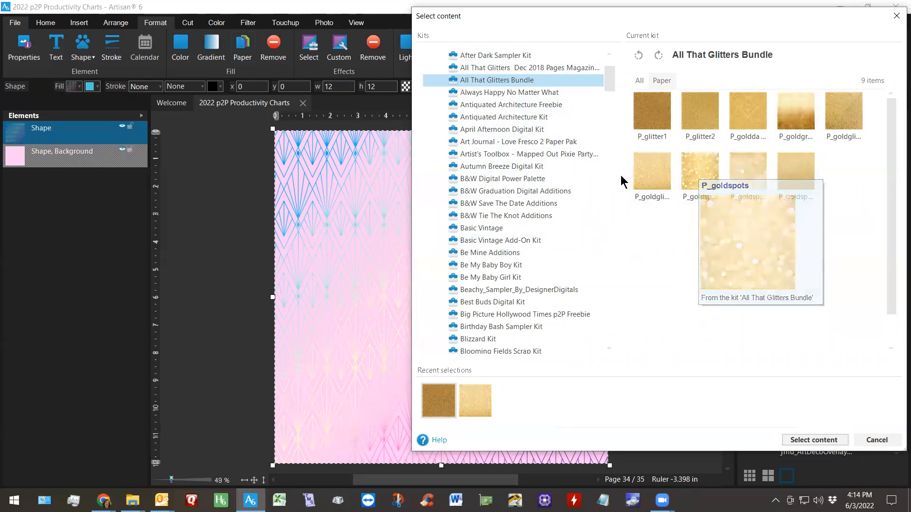
pyautogui.click(653, 116)
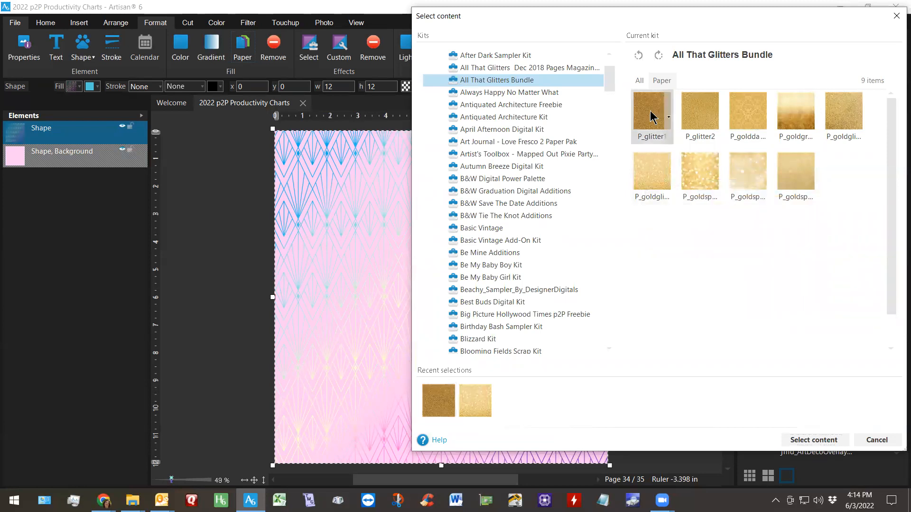
pyautogui.click(800, 440)
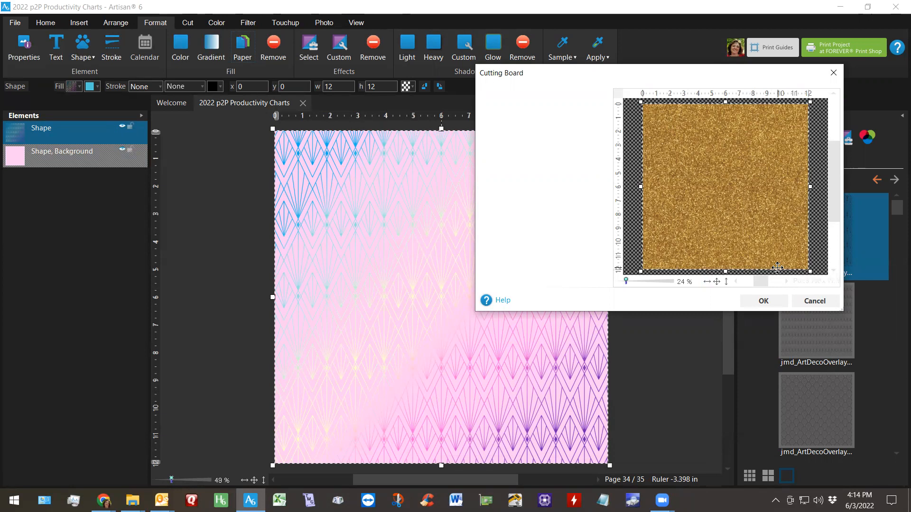
pyautogui.moveTo(810, 269); pyautogui.dragTo(807, 268)
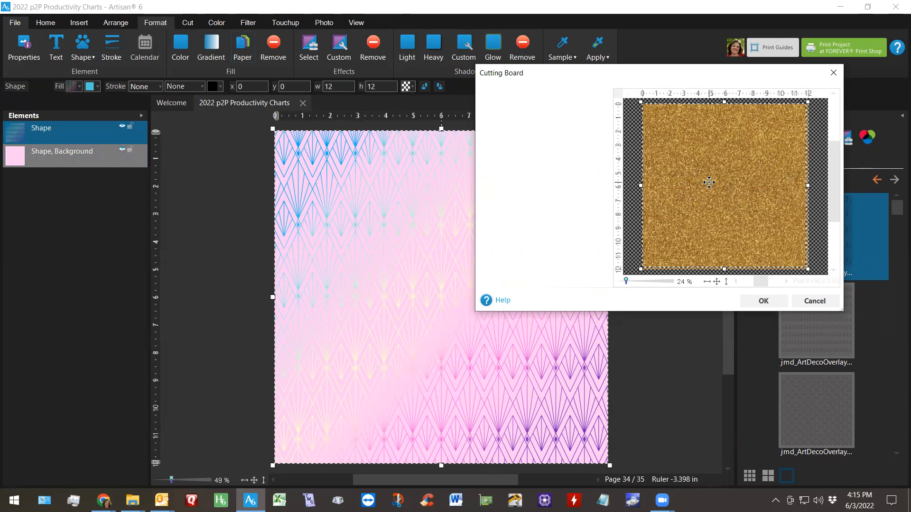
pyautogui.click(769, 302)
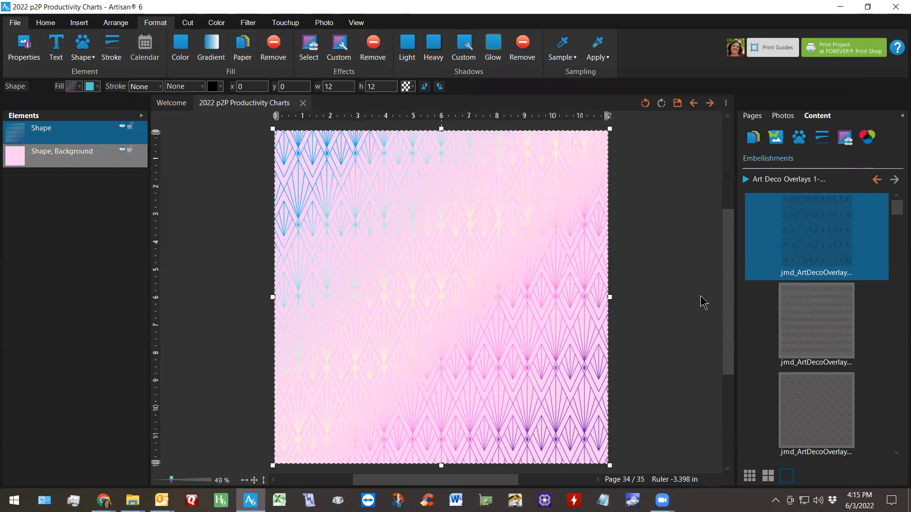
# Examine the glitter texture on the Art Deco overlay lines up close and across the wider page
pyautogui.click(222, 481)
pyautogui.click(232, 410)
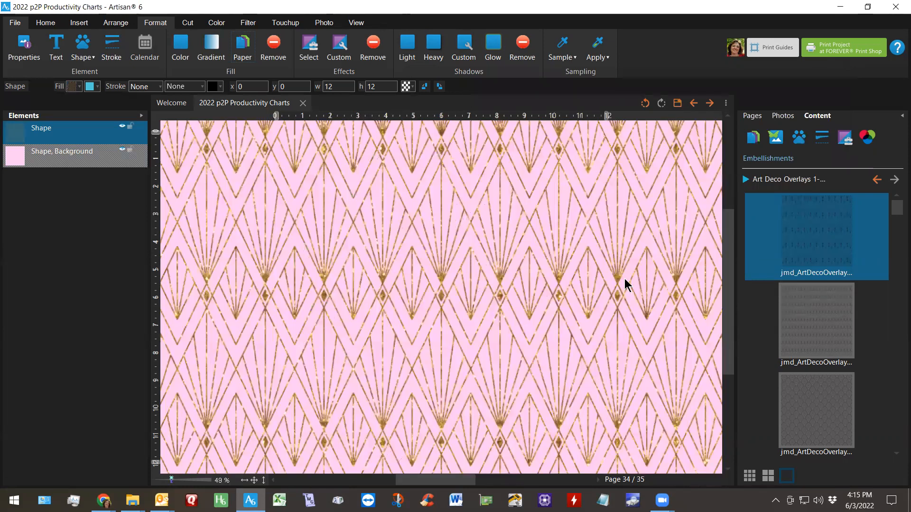
pyautogui.scroll(1, 504, 338)
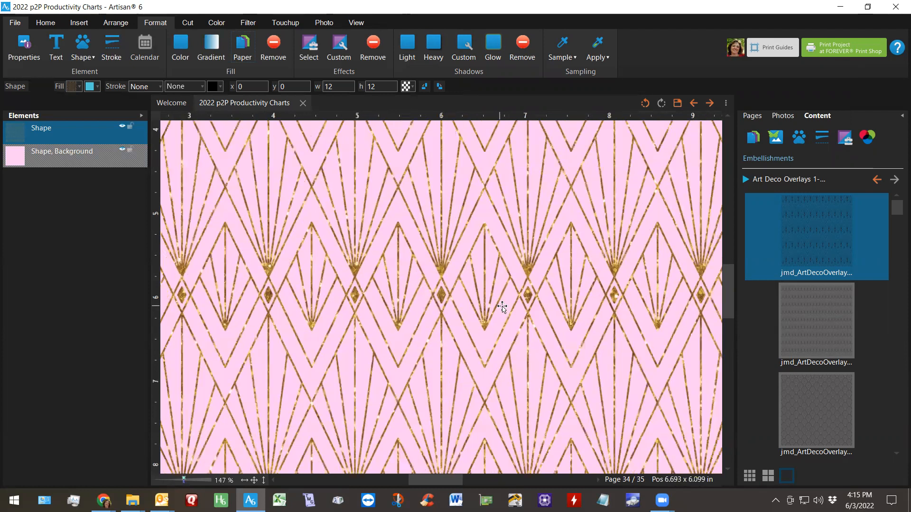
pyautogui.scroll(-2, 498, 309)
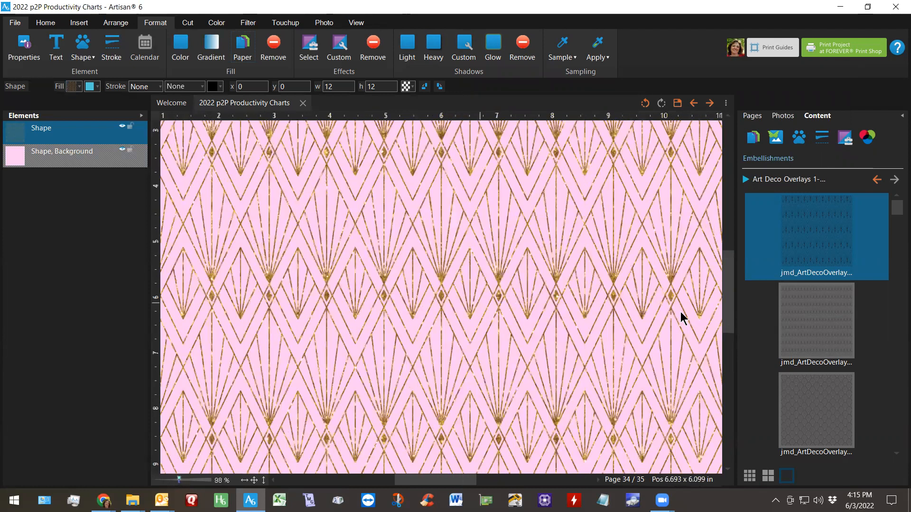
pyautogui.scroll(1, 681, 318)
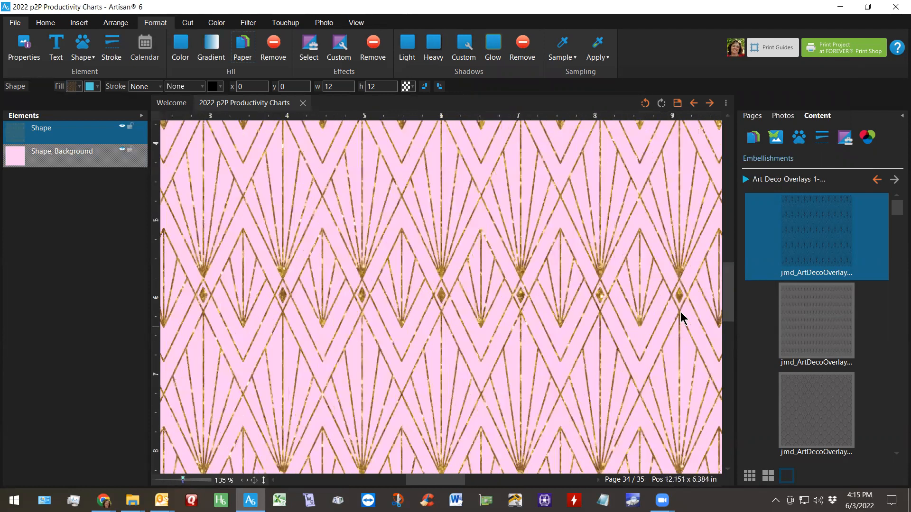
pyautogui.scroll(-2, 683, 309)
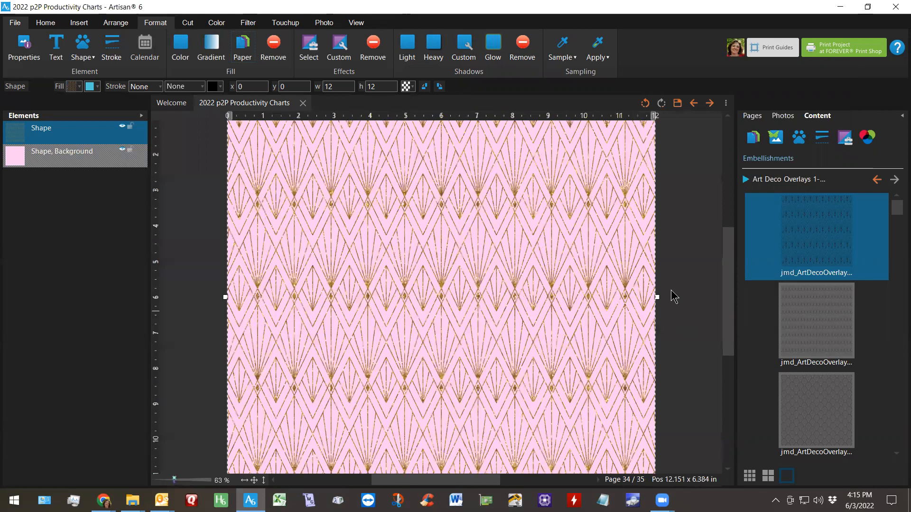
pyautogui.scroll(-1, 369, 277)
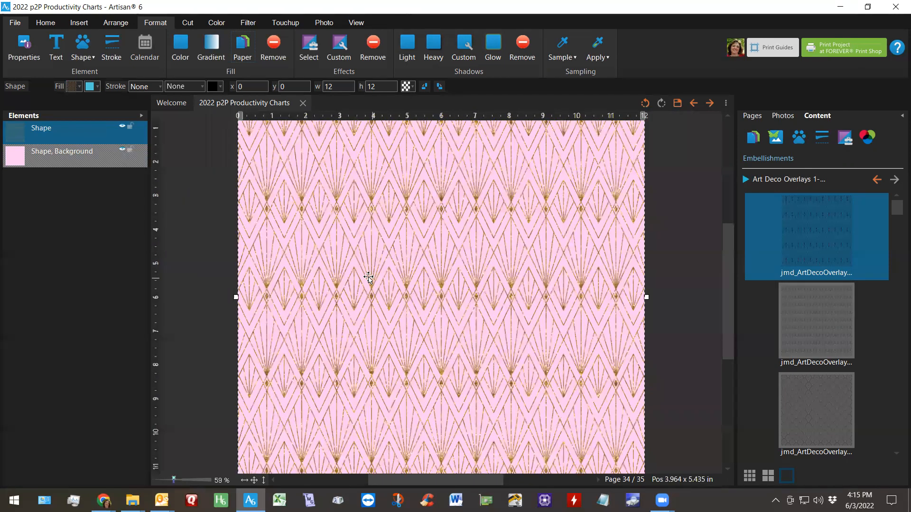
pyautogui.scroll(-1, 368, 277)
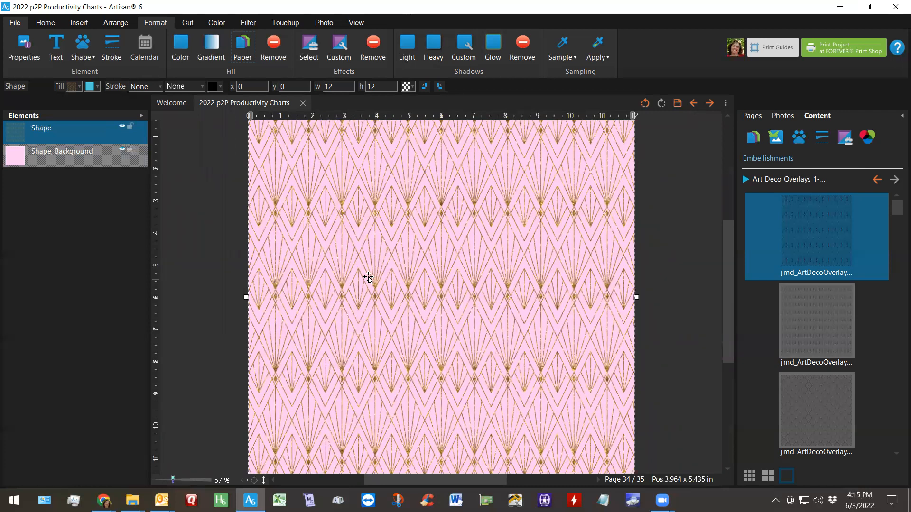
pyautogui.scroll(1, 368, 277)
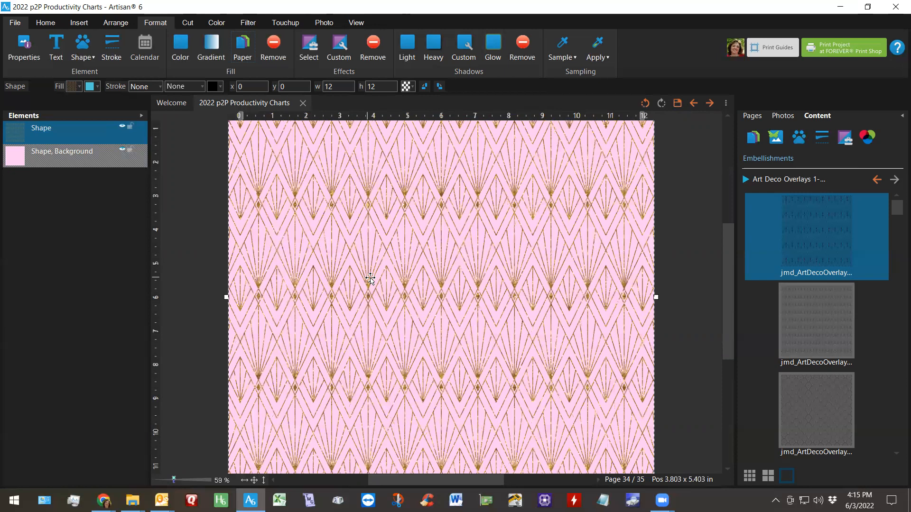
pyautogui.scroll(10, 370, 279)
pyautogui.scroll(-5, 370, 279)
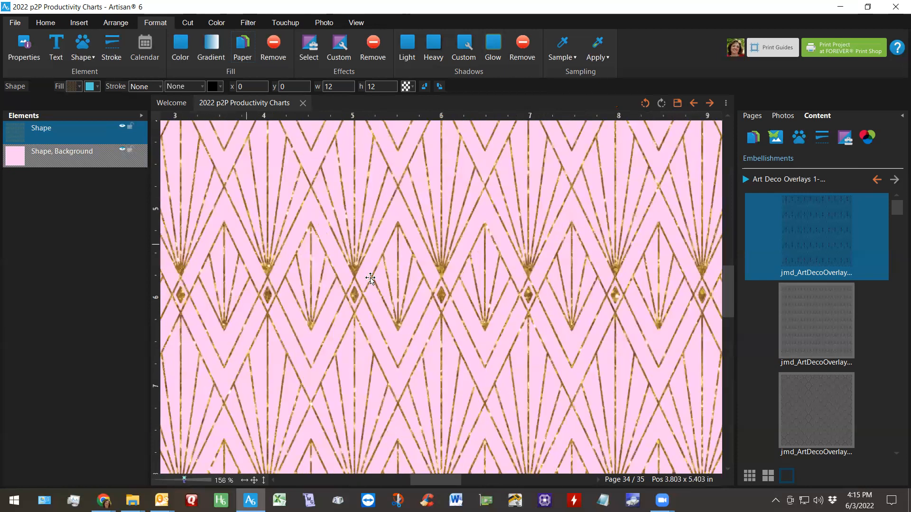
pyautogui.scroll(-1, 501, 240)
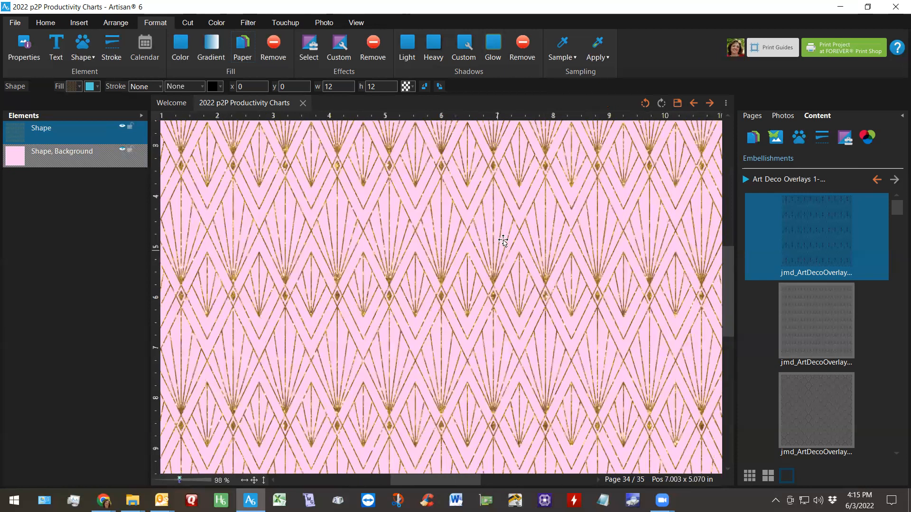
pyautogui.scroll(-3, 503, 241)
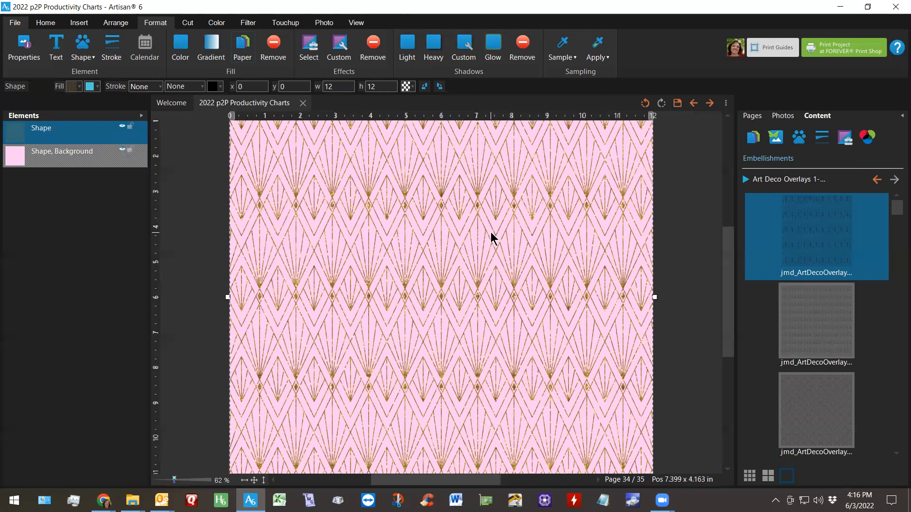
pyautogui.moveTo(663, 500)
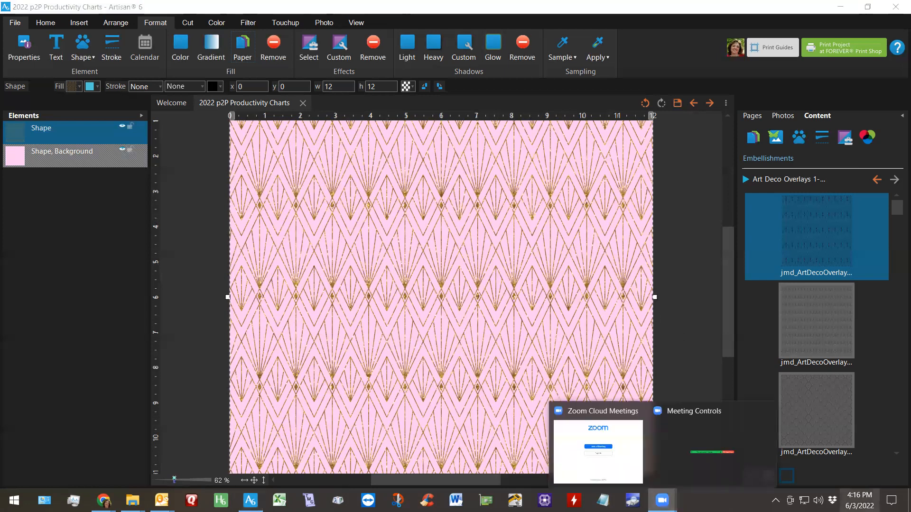